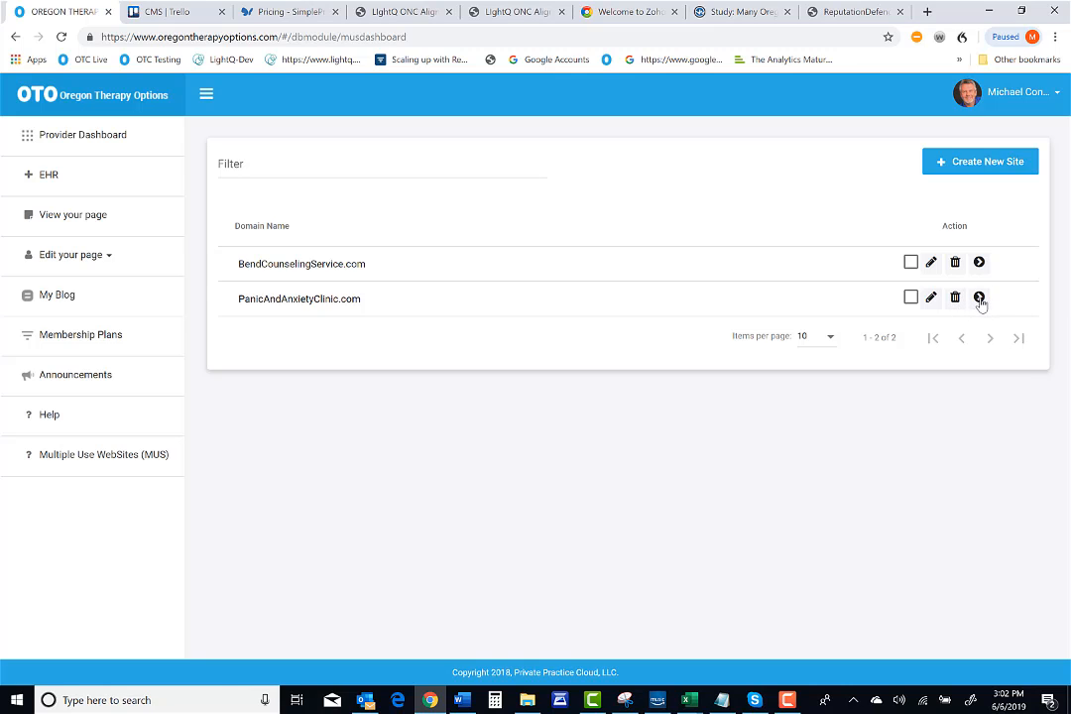
Open the PanicAndAnxietyClinic.com site's dashboard and view its public page
{"action": "left_click", "coordinate": [979, 299]}
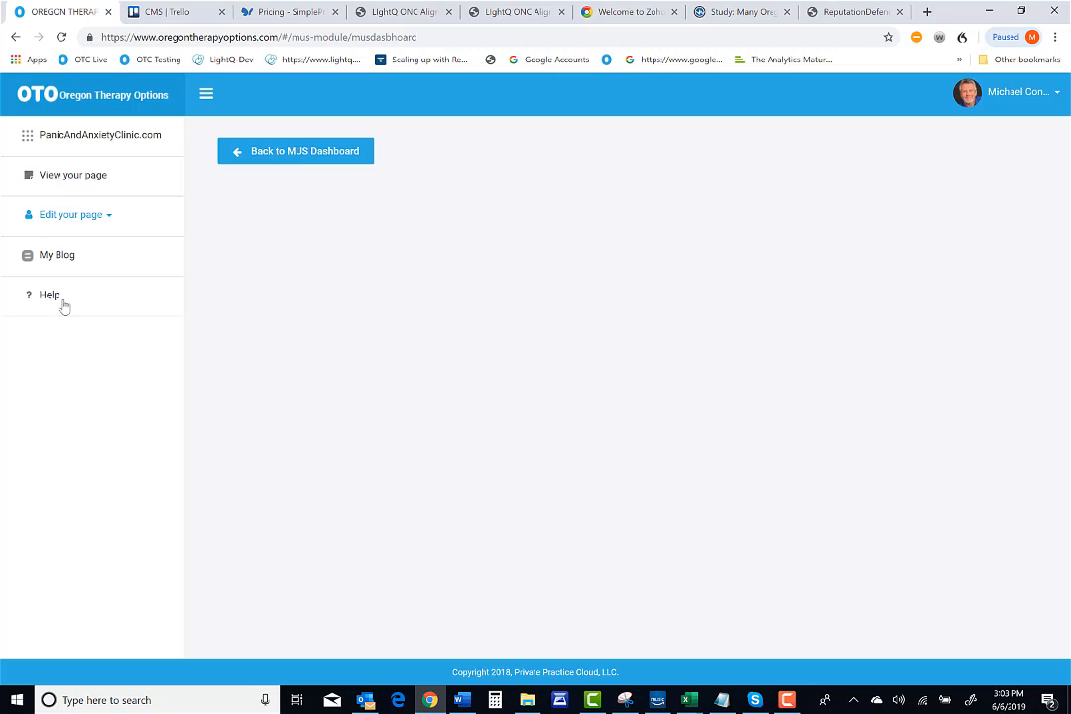
{"action": "left_click", "coordinate": [69, 180]}
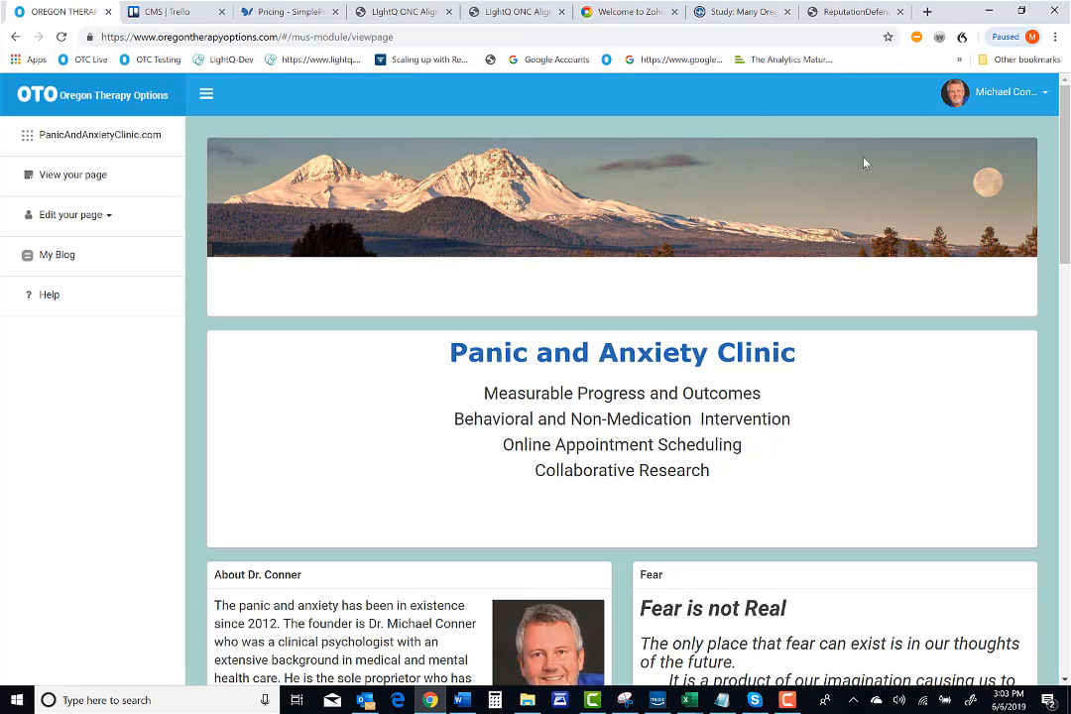
Examine the site's page at several browser zoom levels, returning to normal size
{"action": "key", "text": "ctrl+plus"}
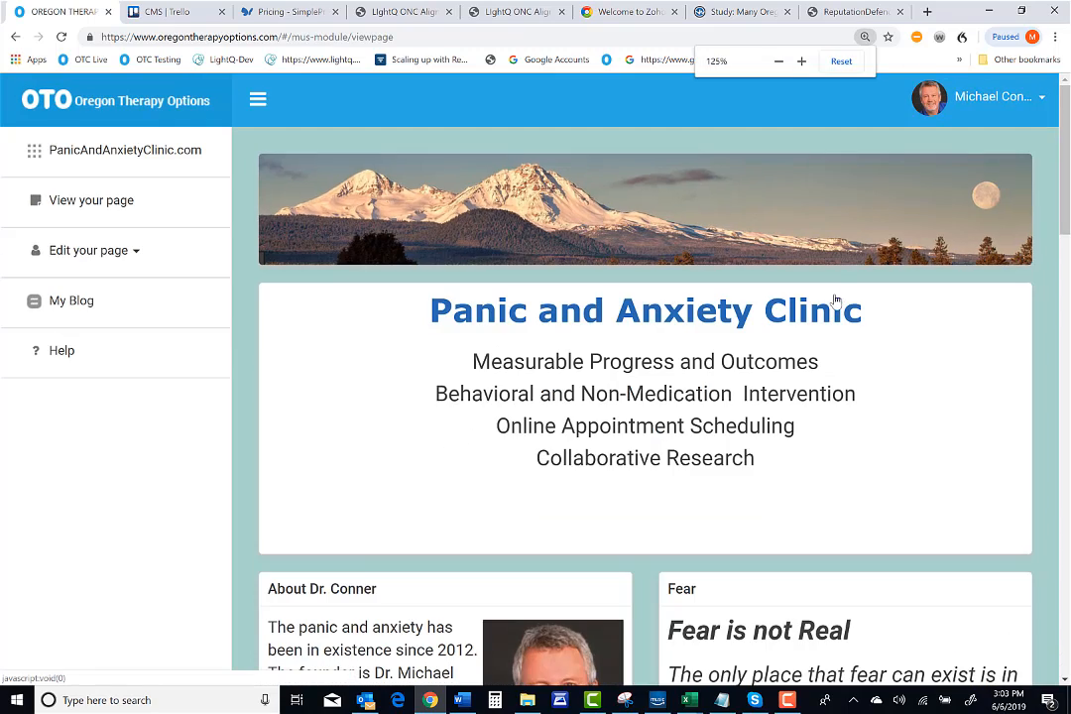
{"action": "key", "text": "ctrl+plus"}
{"action": "key", "text": "ctrl+plus"}
{"action": "key", "text": "ctrl+minus"}
{"action": "key", "text": "ctrl+minus"}
{"action": "key", "text": "ctrl+minus"}
{"action": "key", "text": "ctrl+minus"}
{"action": "key", "text": "ctrl+minus"}
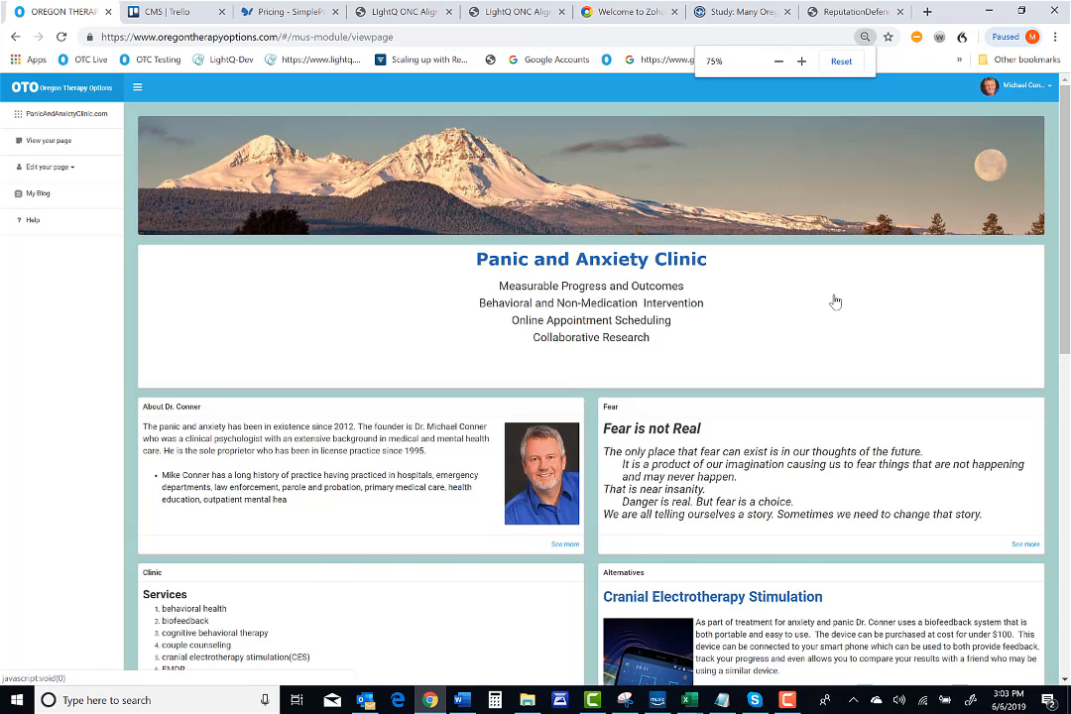
{"action": "key", "text": "ctrl+plus"}
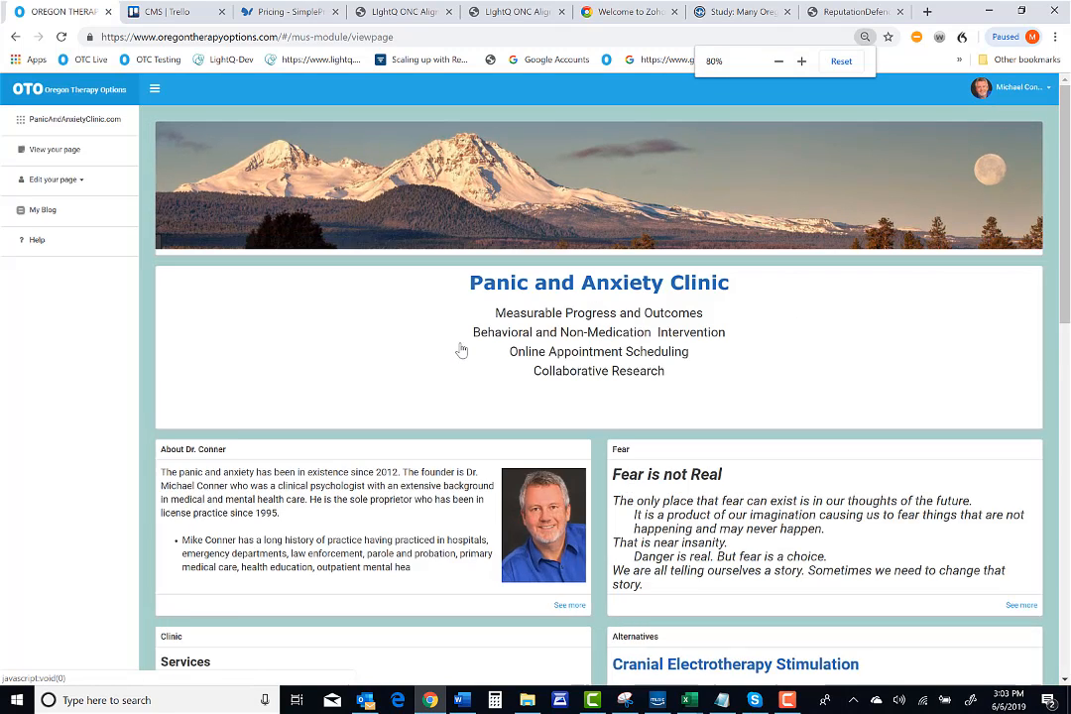
{"action": "key", "text": "ctrl+plus"}
{"action": "key", "text": "ctrl+plus"}
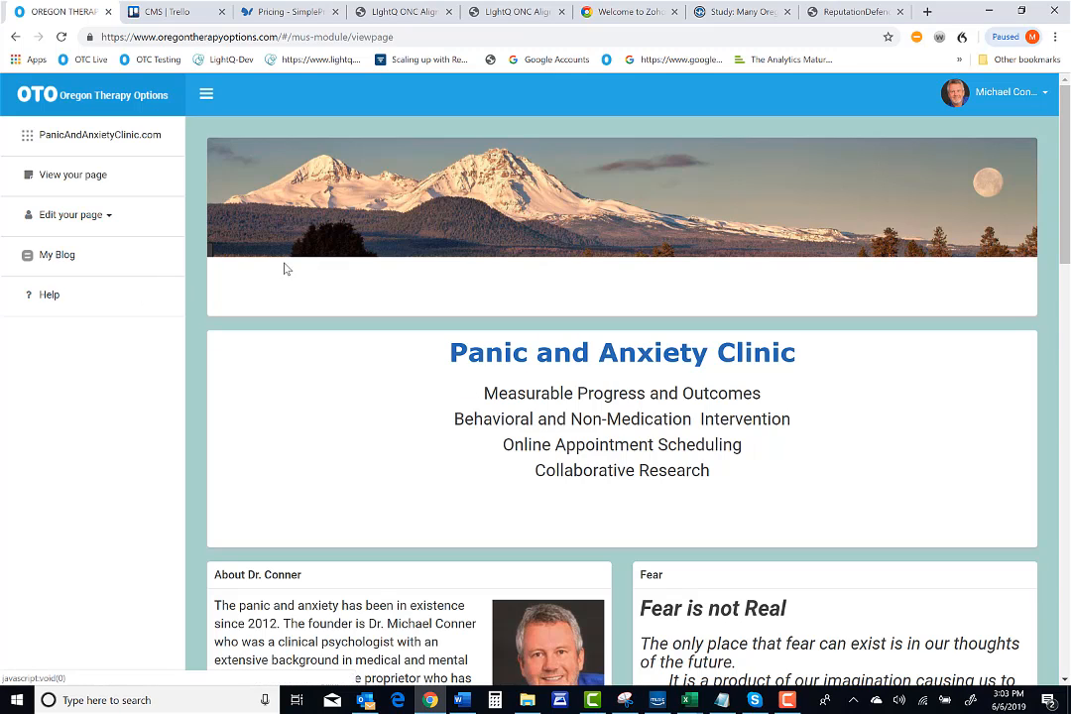
Open the header content editor for the site's page
{"action": "left_click", "coordinate": [63, 219]}
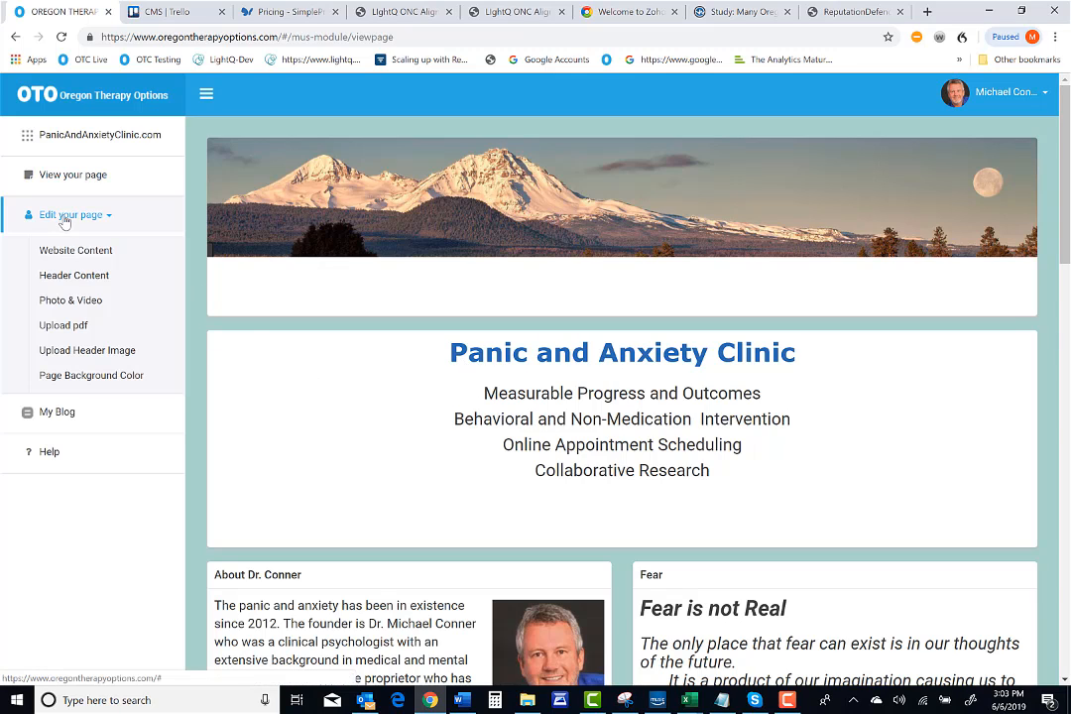
{"action": "left_click", "coordinate": [59, 279]}
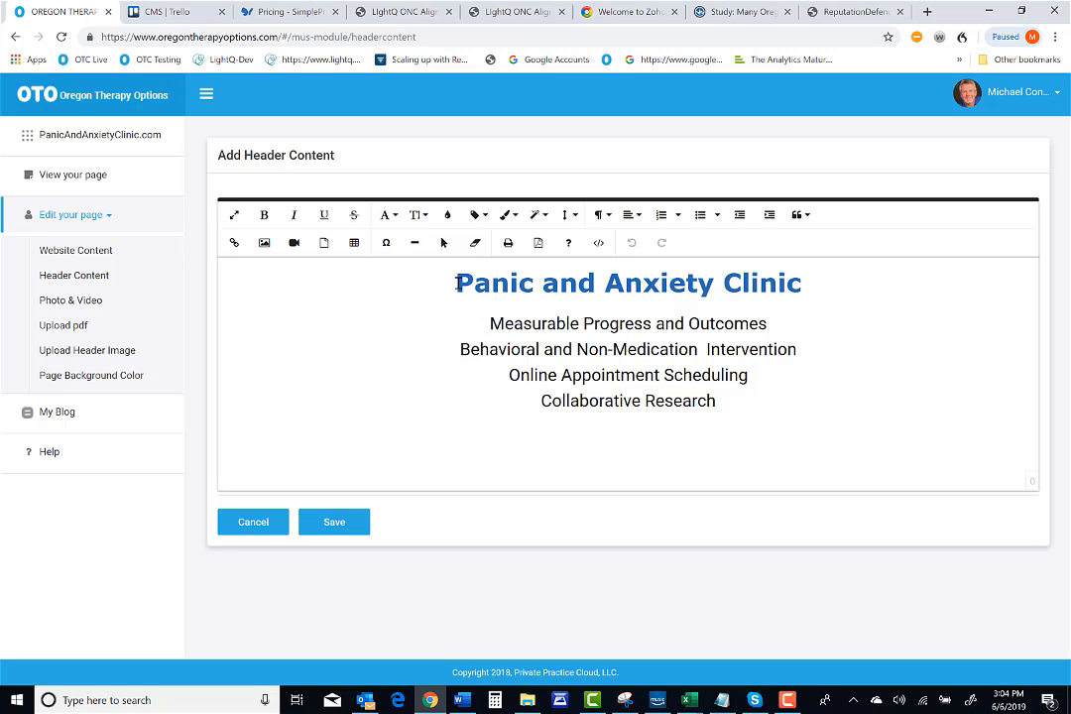
Select the 'Panic and Anxiety Clinic' title and set its font size to 36, trying 30 and 48 first
{"action": "left_click_drag", "start_coordinate": [456, 284], "coordinate": [822, 281]}
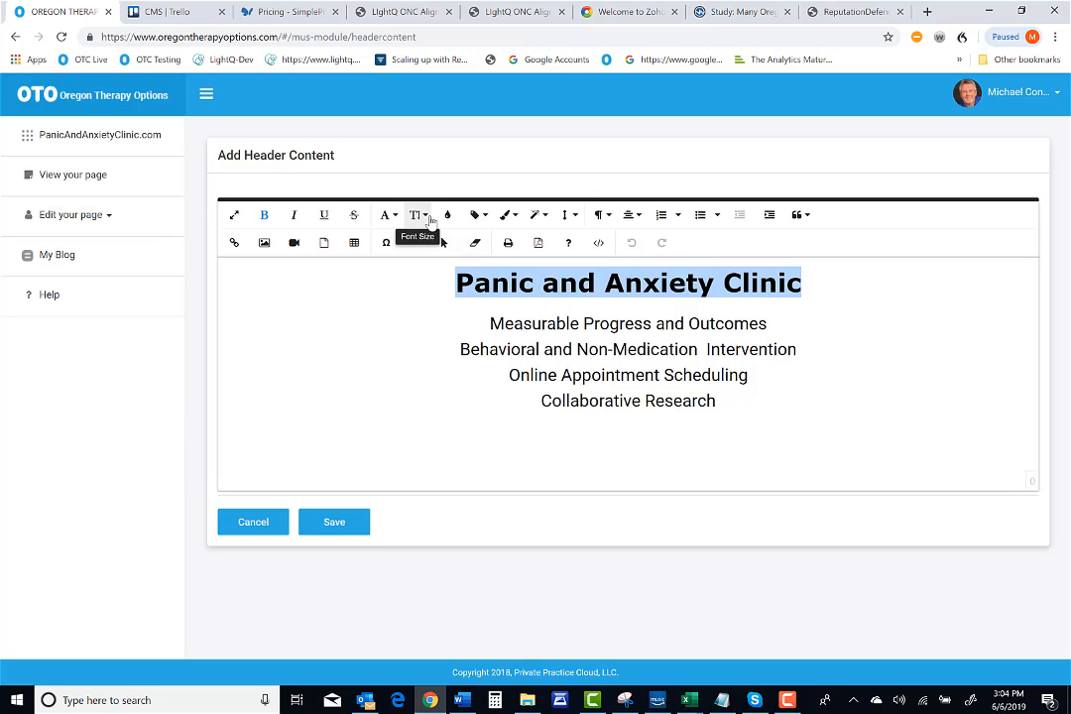
{"action": "left_click", "coordinate": [420, 215]}
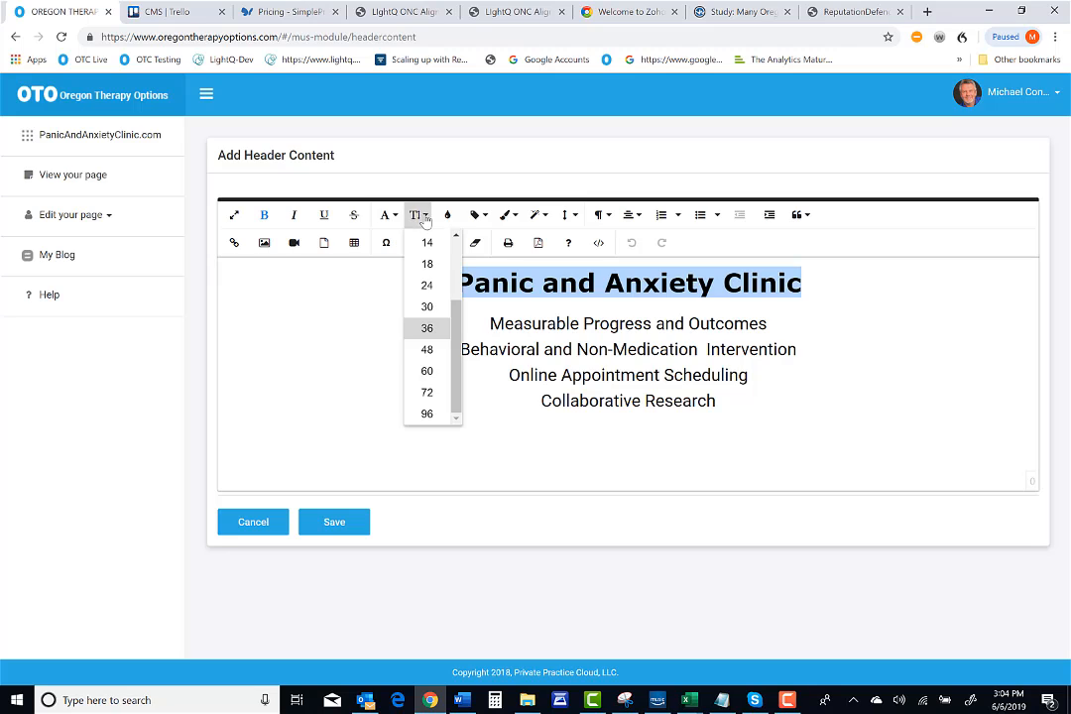
{"action": "left_click", "coordinate": [429, 309]}
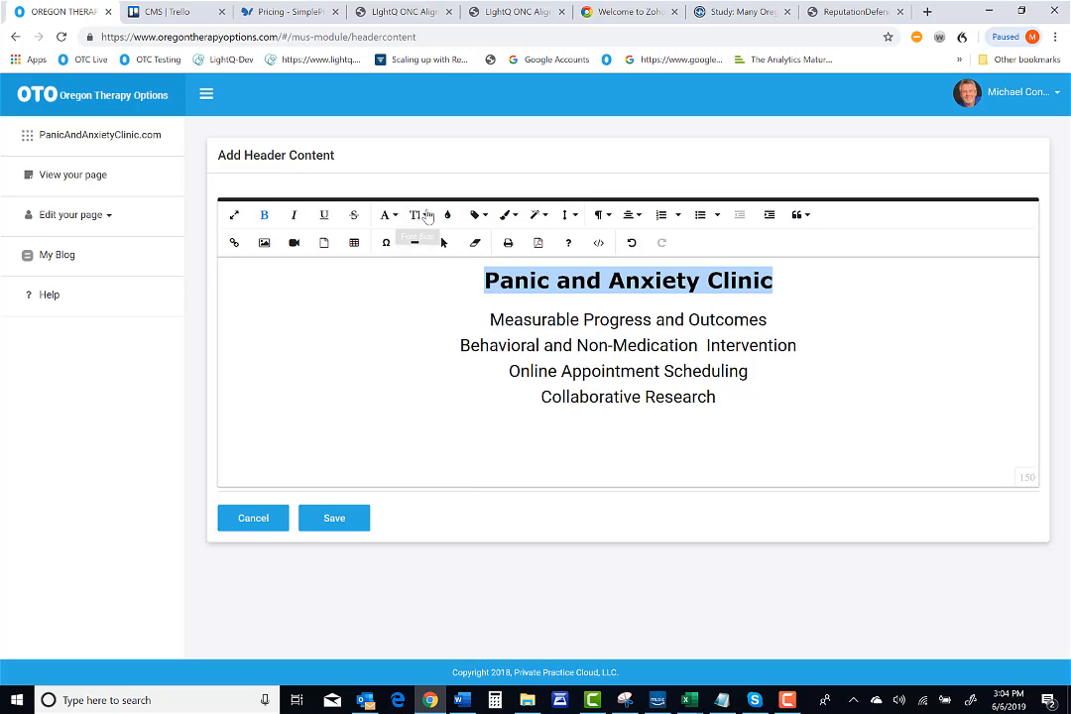
{"action": "left_click", "coordinate": [420, 215]}
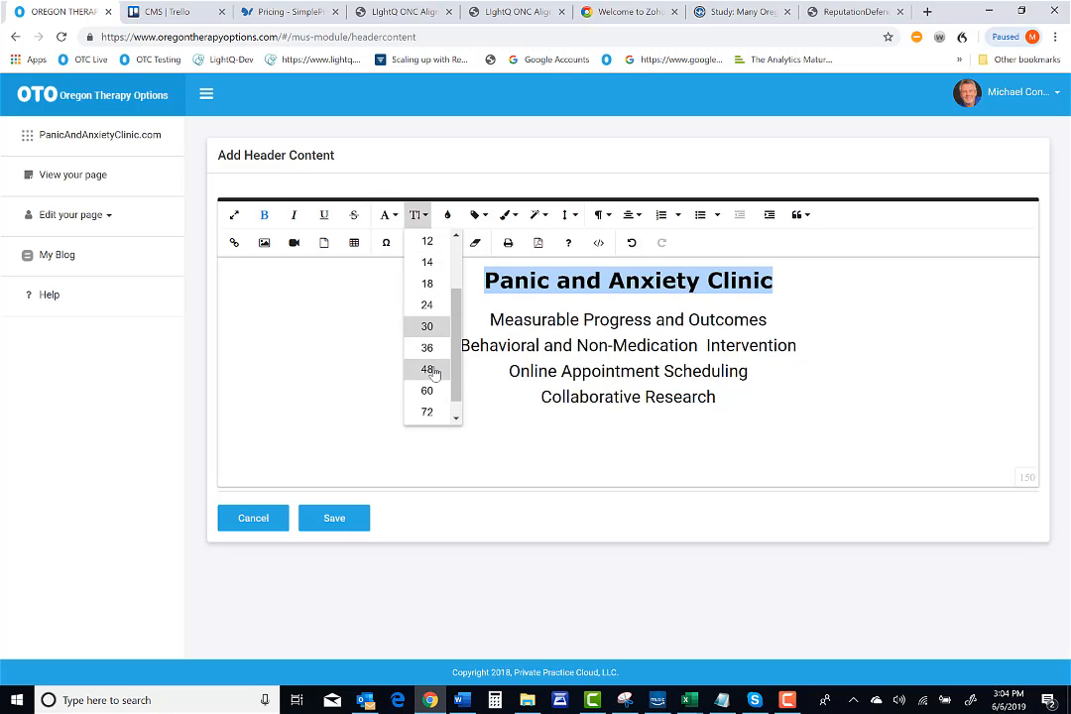
{"action": "left_click", "coordinate": [429, 369]}
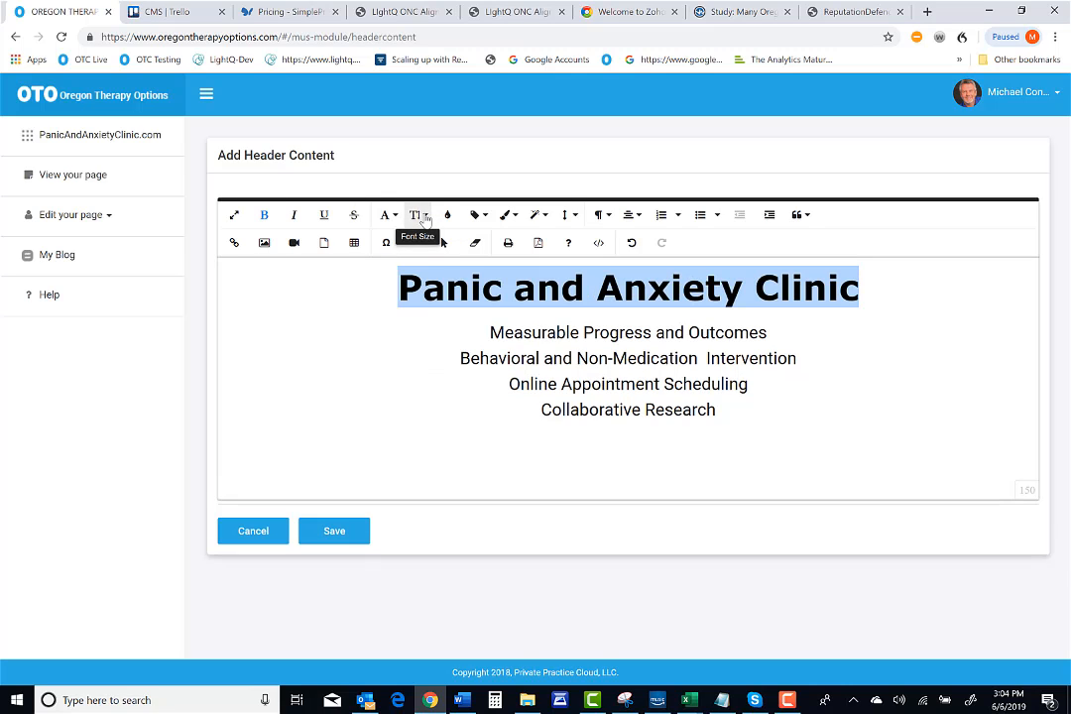
{"action": "left_click", "coordinate": [422, 216]}
{"action": "left_click", "coordinate": [427, 328]}
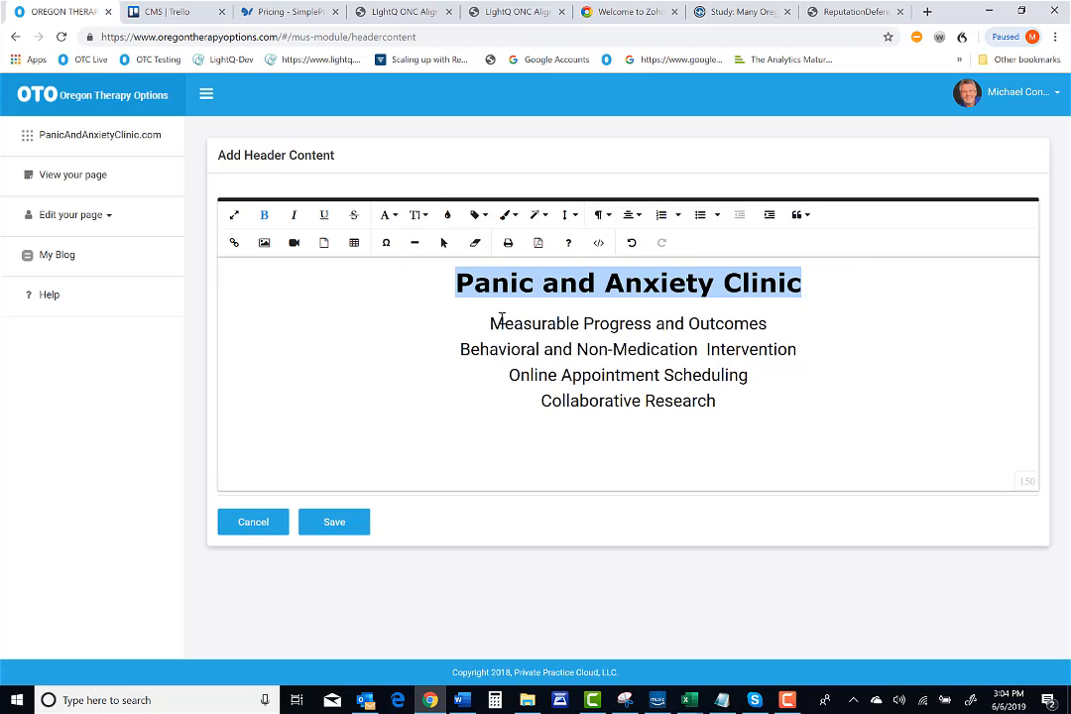
Set the 'Measurable Progress and Outcomes' line's font to Roboto, after trying Verdana
{"action": "left_click_drag", "start_coordinate": [485, 323], "coordinate": [794, 323]}
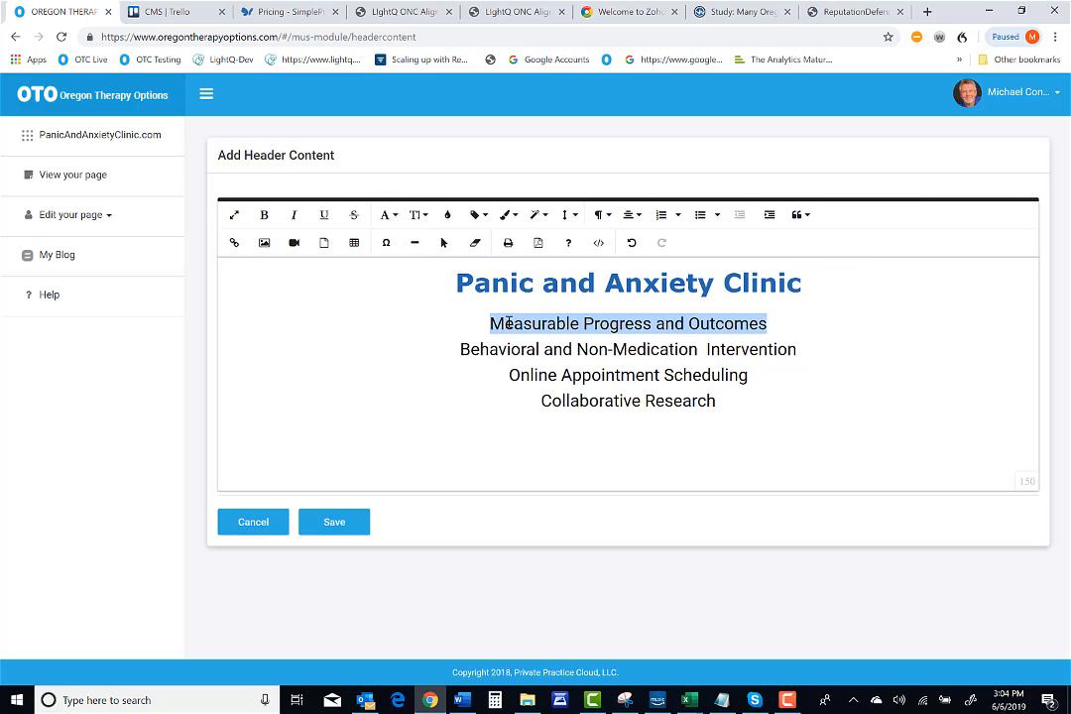
{"action": "left_click", "coordinate": [388, 214]}
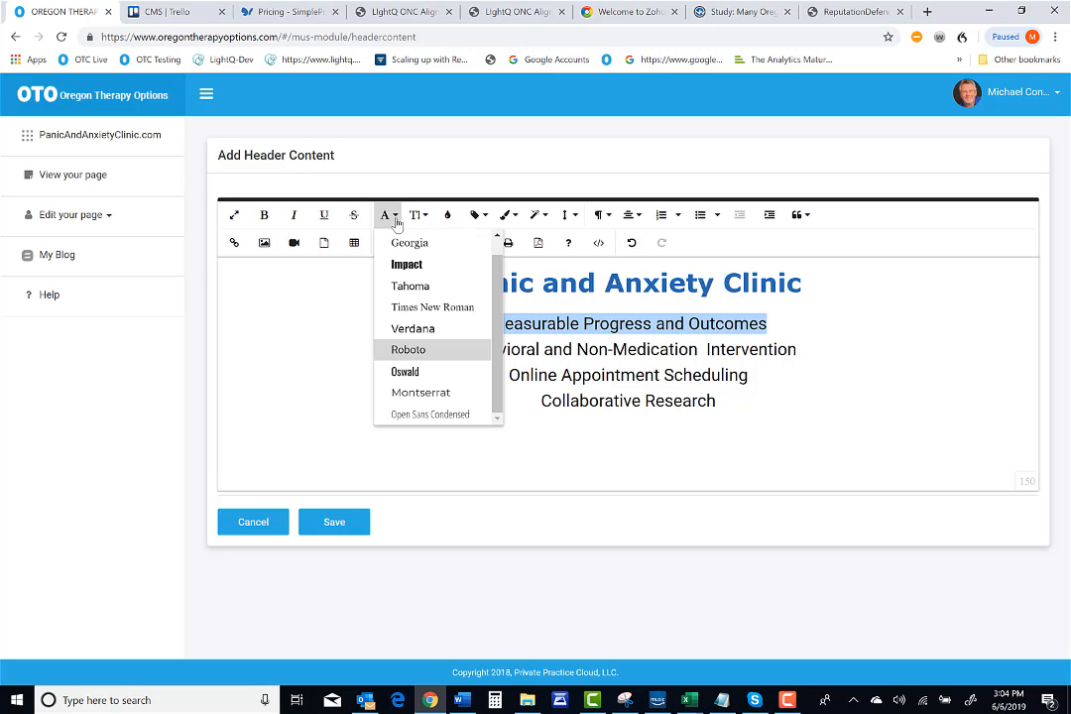
{"action": "left_click", "coordinate": [429, 331]}
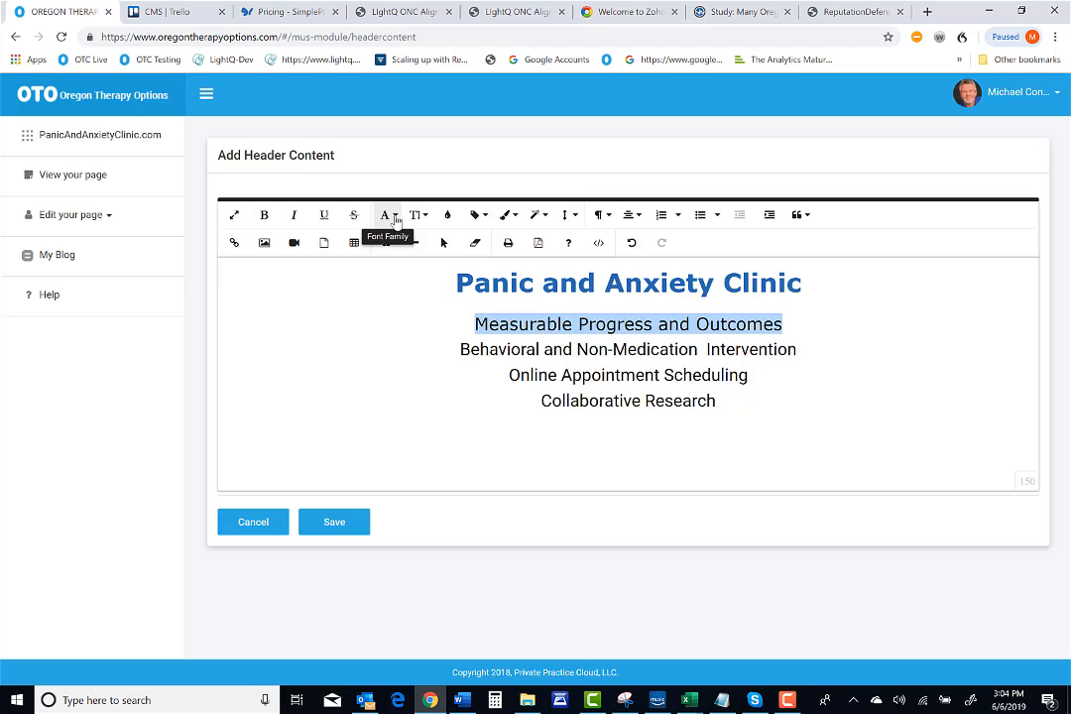
{"action": "left_click", "coordinate": [394, 217]}
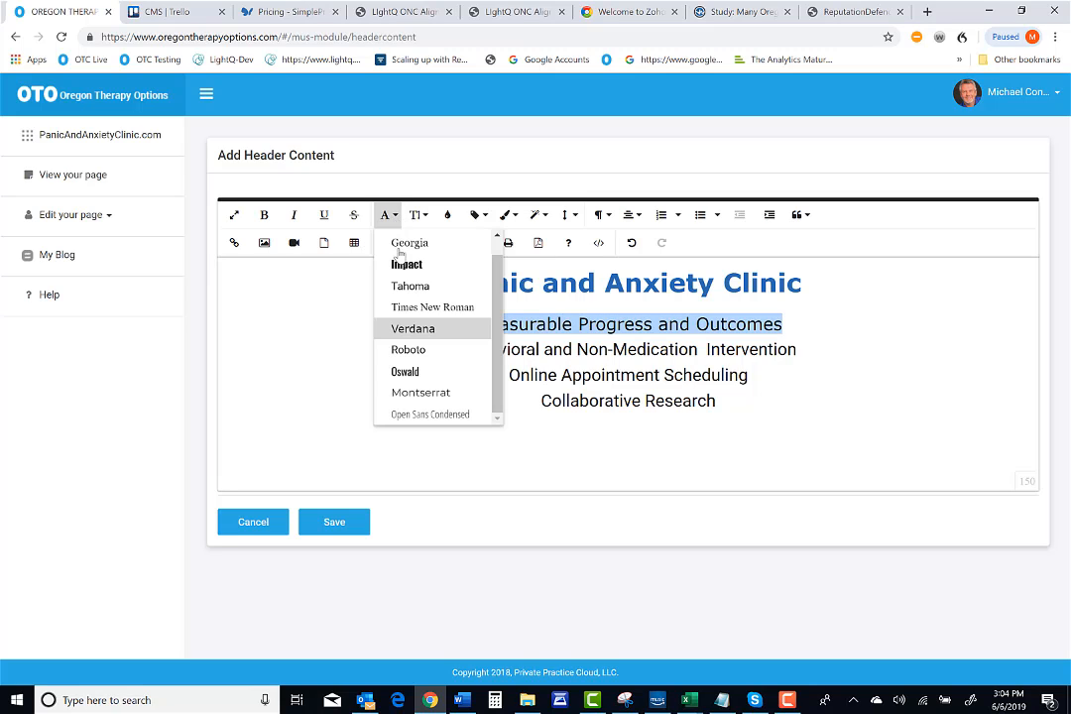
{"action": "left_click", "coordinate": [418, 350]}
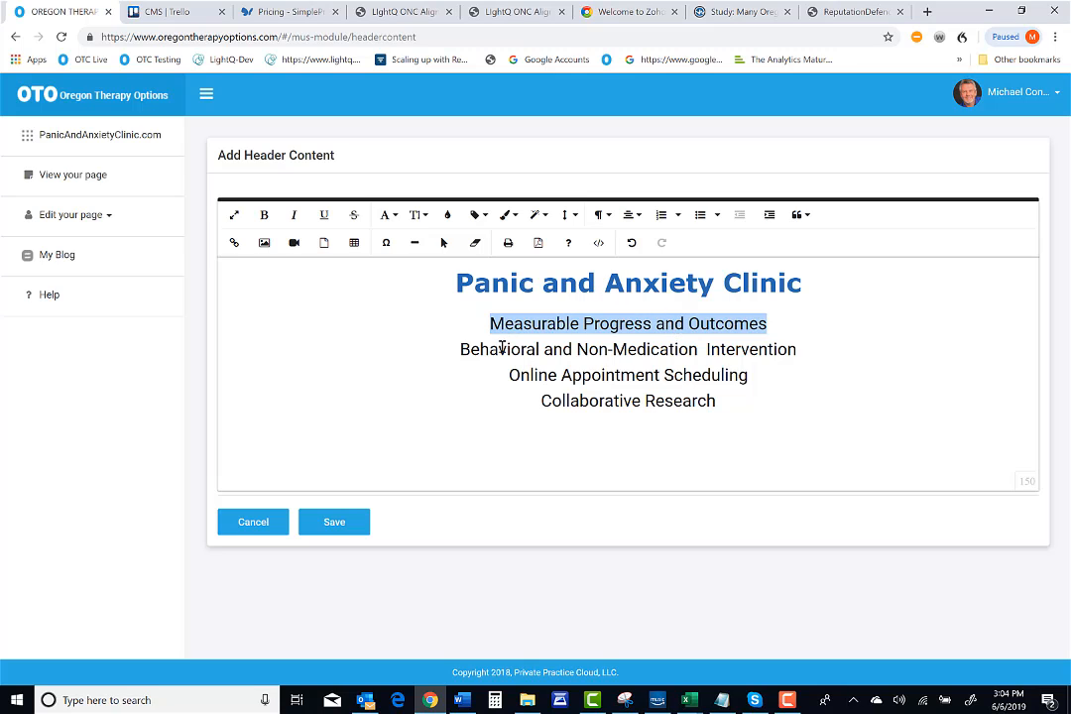
Toggle italic, bold and underline on and off for the selected line
{"action": "left_click", "coordinate": [294, 216]}
{"action": "left_click", "coordinate": [295, 216]}
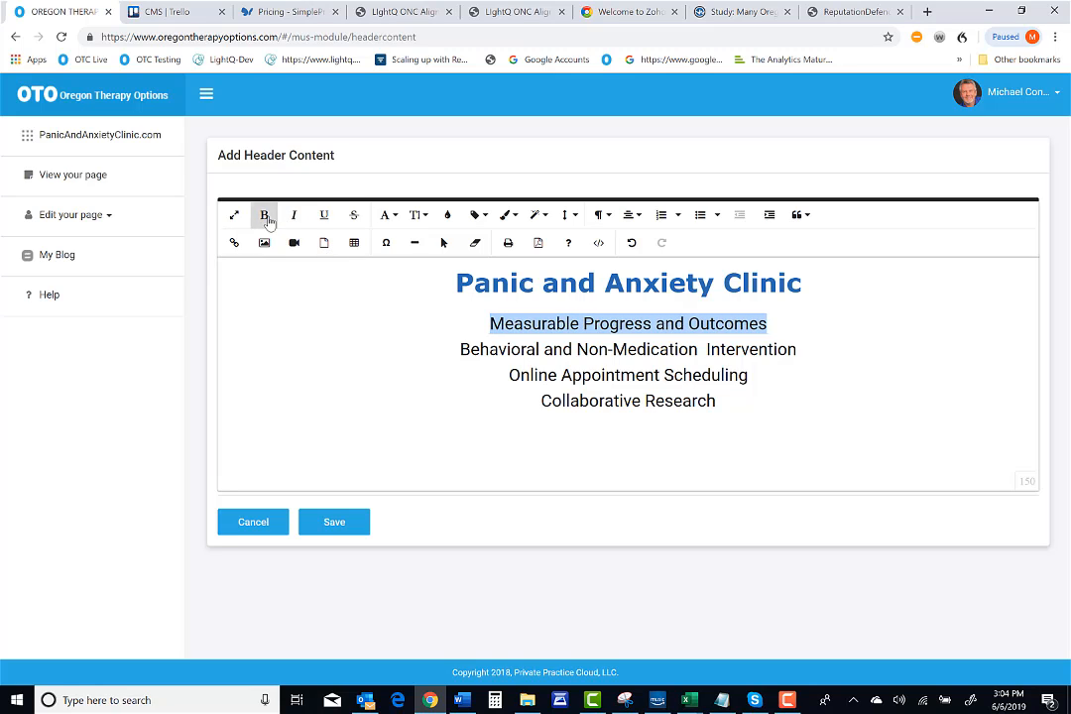
{"action": "left_click", "coordinate": [265, 216]}
{"action": "left_click", "coordinate": [264, 215]}
{"action": "left_click", "coordinate": [324, 217]}
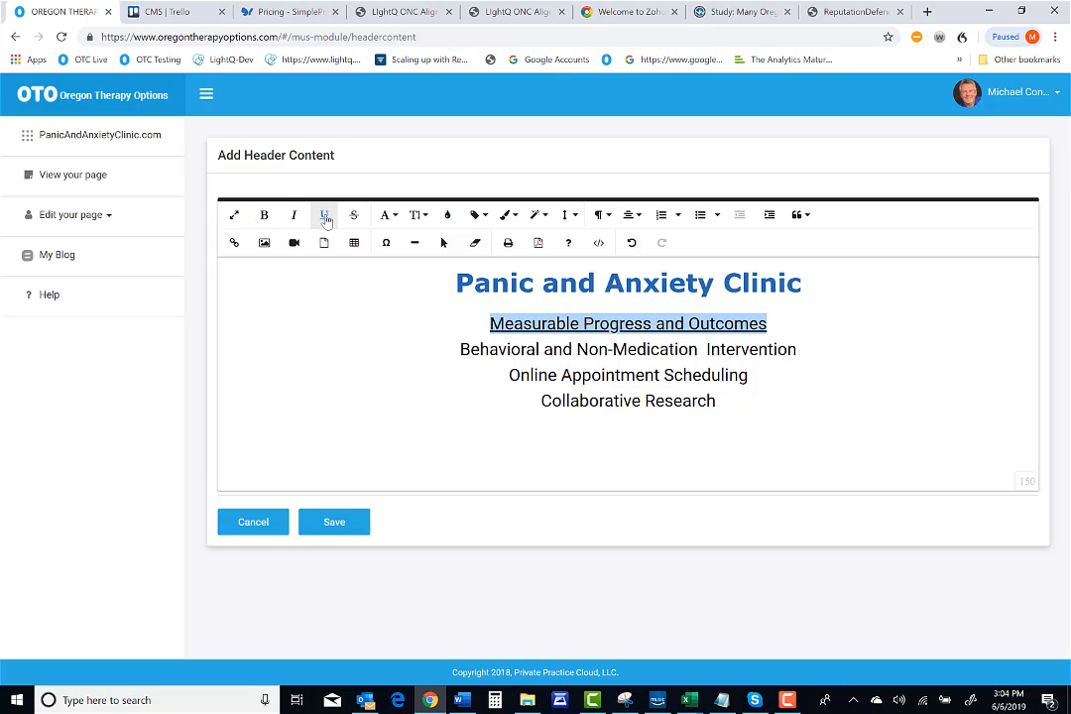
{"action": "left_click", "coordinate": [324, 217]}
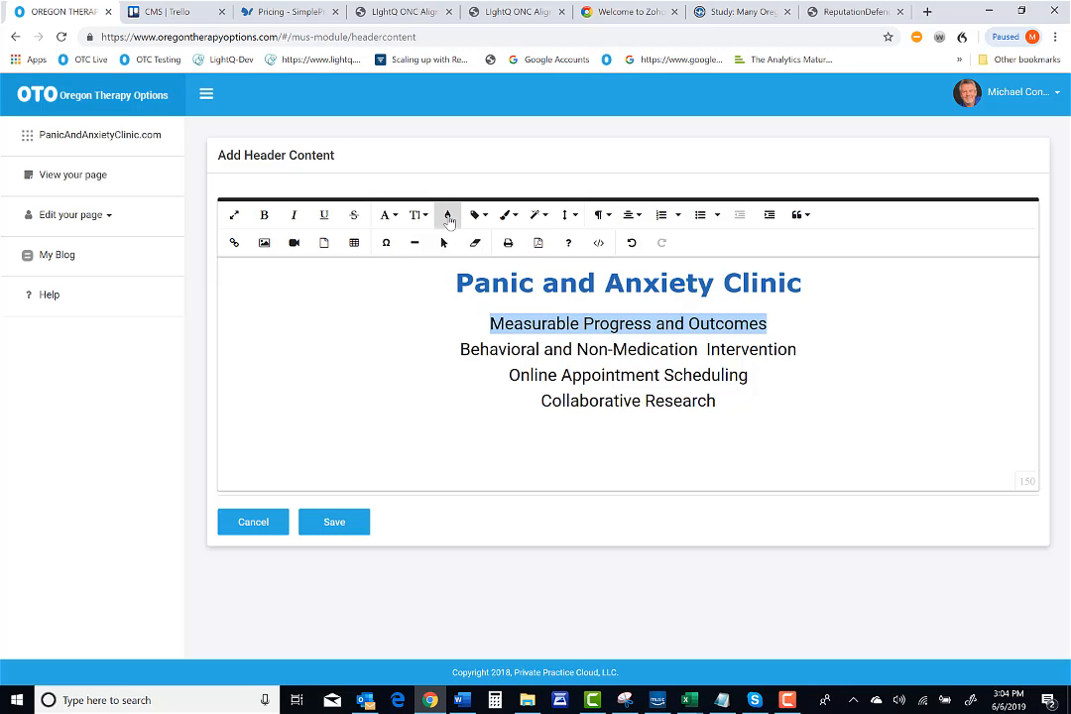
Color the 'Measurable Progress and Outcomes' line purple
{"action": "left_click", "coordinate": [447, 216]}
{"action": "left_click", "coordinate": [464, 282]}
{"action": "left_click", "coordinate": [472, 362]}
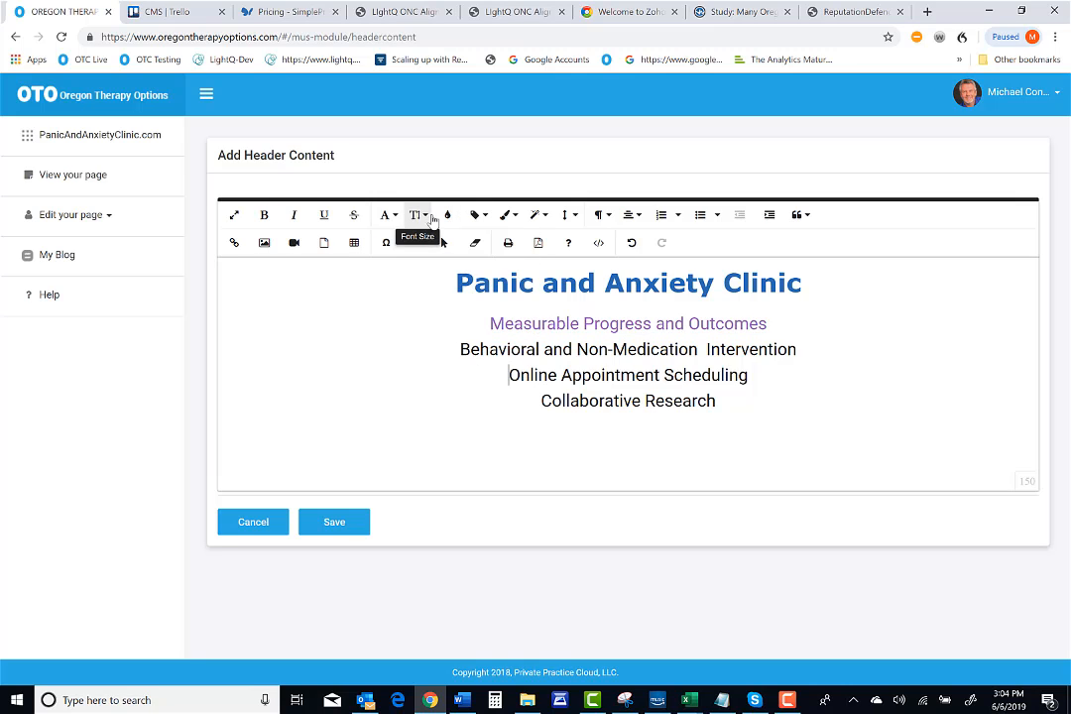
Reselect the 'Measurable Progress and Outcomes' line and set its text color back to black
{"action": "left_click", "coordinate": [447, 217]}
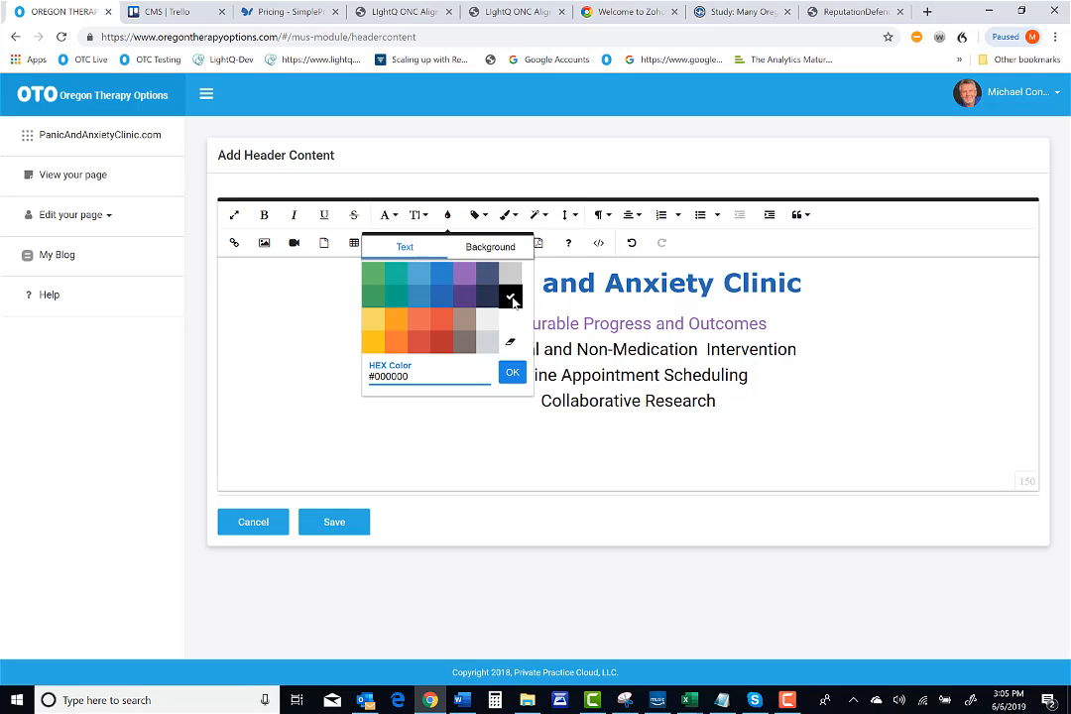
{"action": "left_click", "coordinate": [490, 302]}
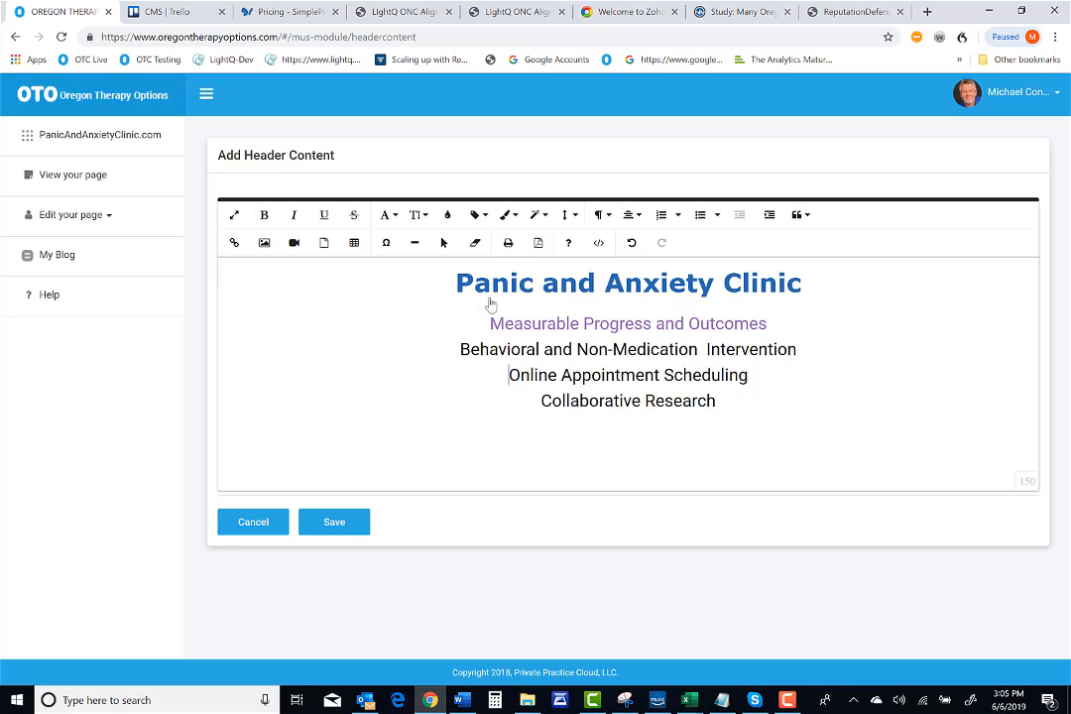
{"action": "left_click_drag", "start_coordinate": [493, 317], "coordinate": [808, 322]}
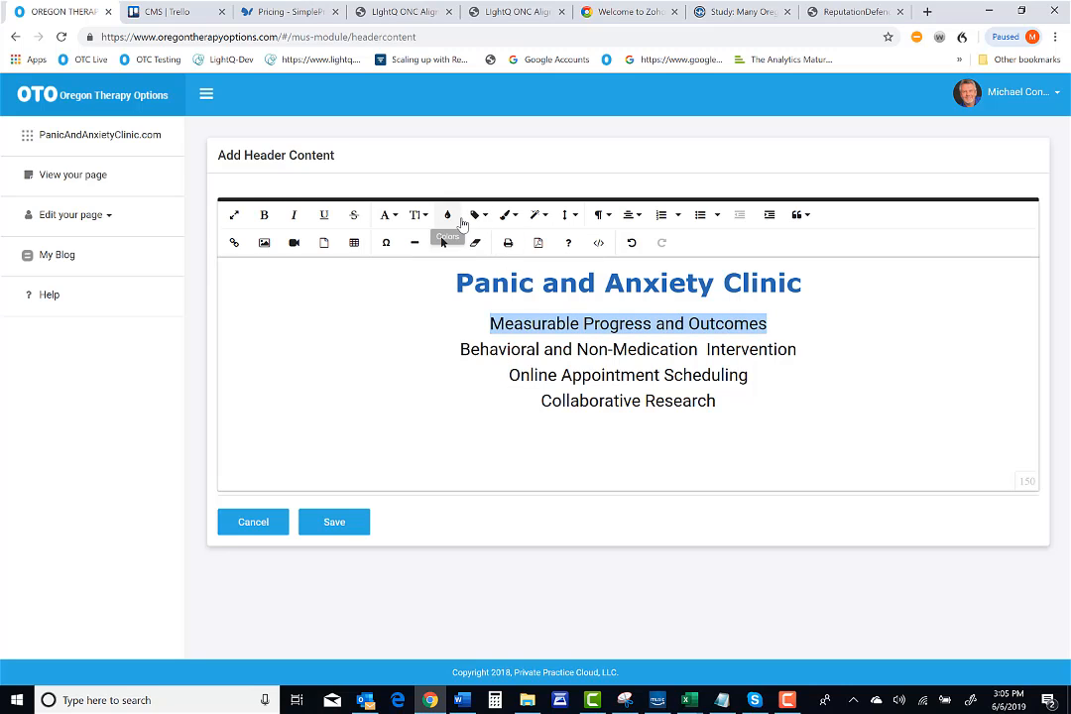
{"action": "left_click", "coordinate": [448, 216]}
{"action": "left_click", "coordinate": [507, 299]}
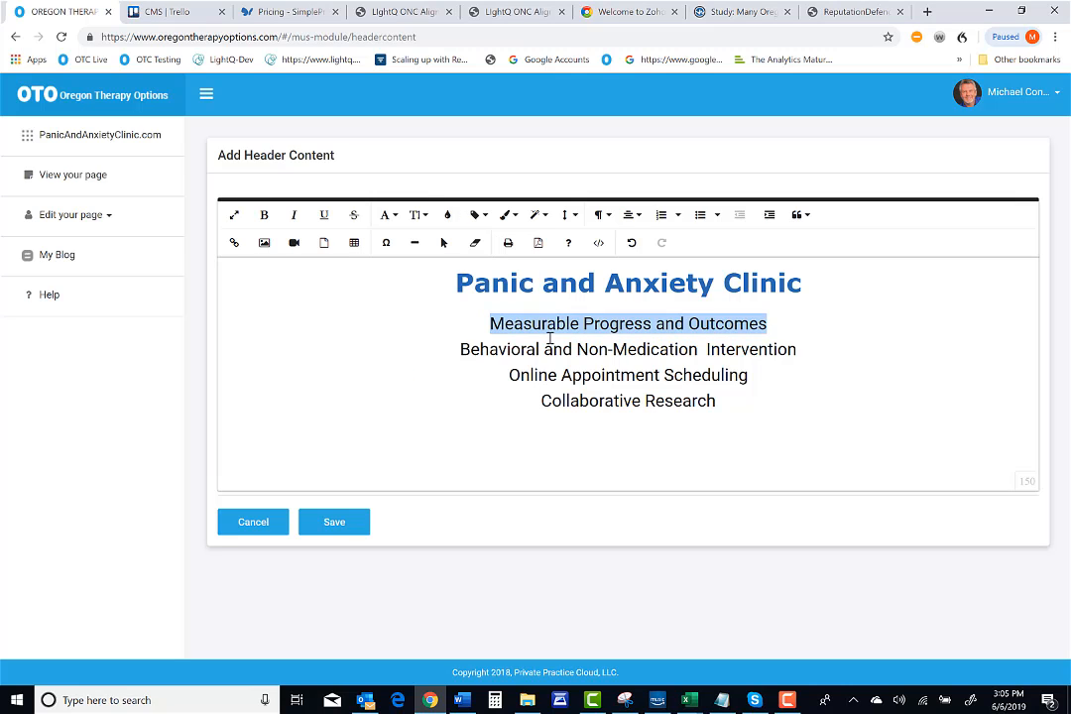
Apply the Uppercase paragraph style to the 'Behavioral and Non-Medication Intervention' line
{"action": "left_click", "coordinate": [548, 341]}
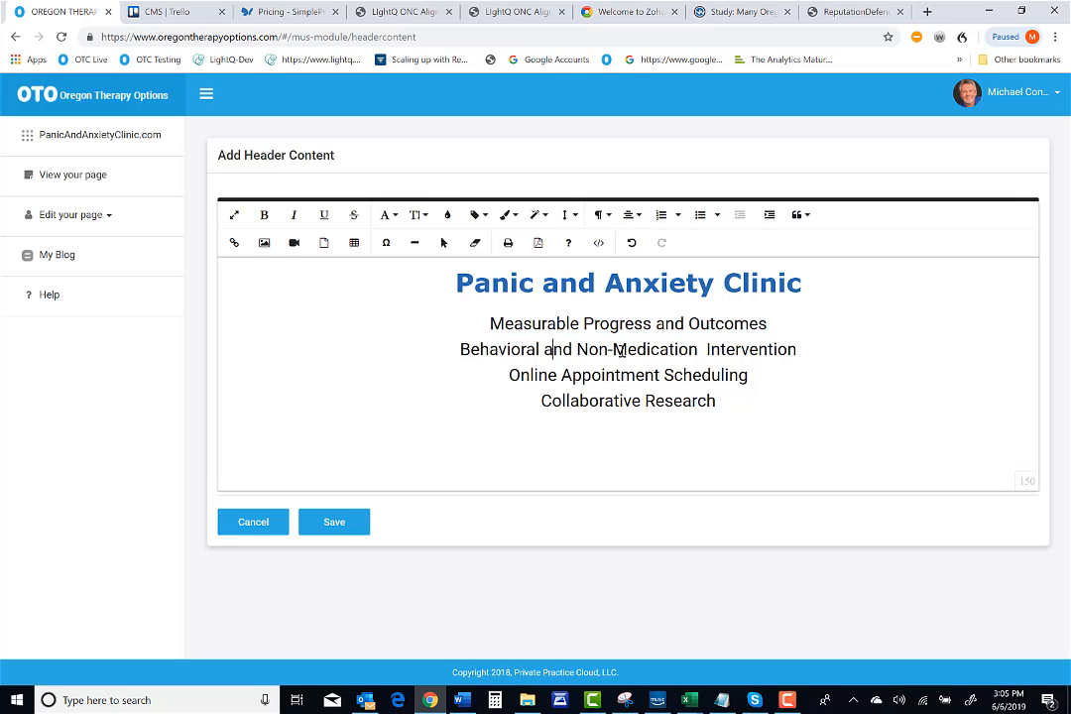
{"action": "left_click", "coordinate": [542, 217]}
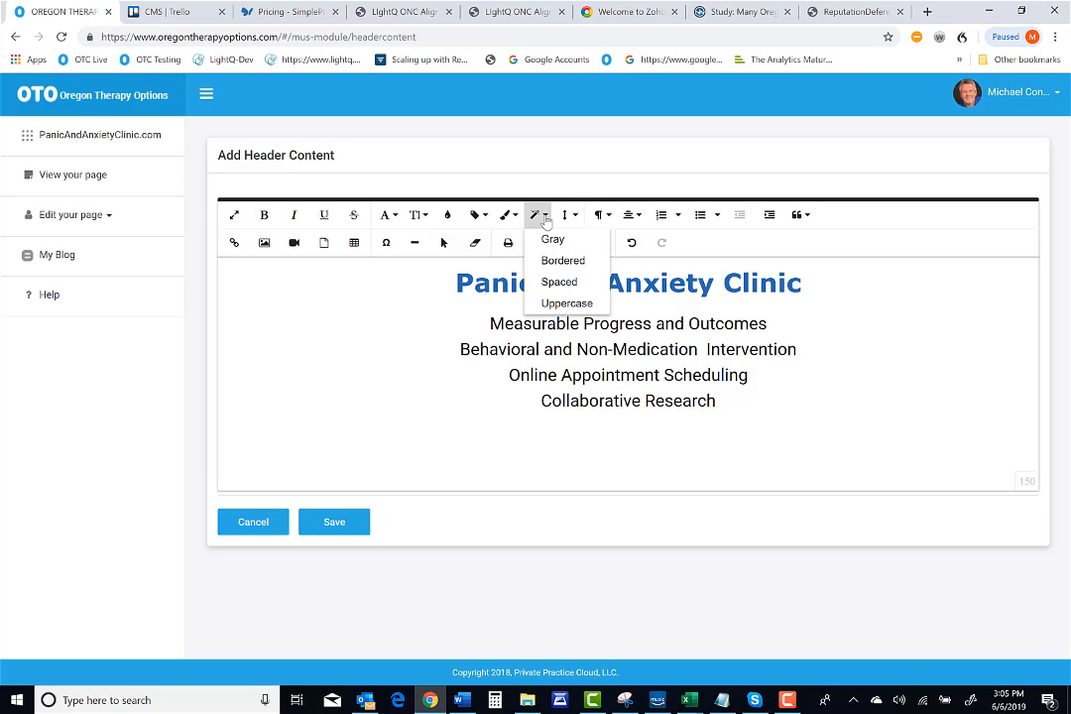
{"action": "left_click", "coordinate": [557, 303]}
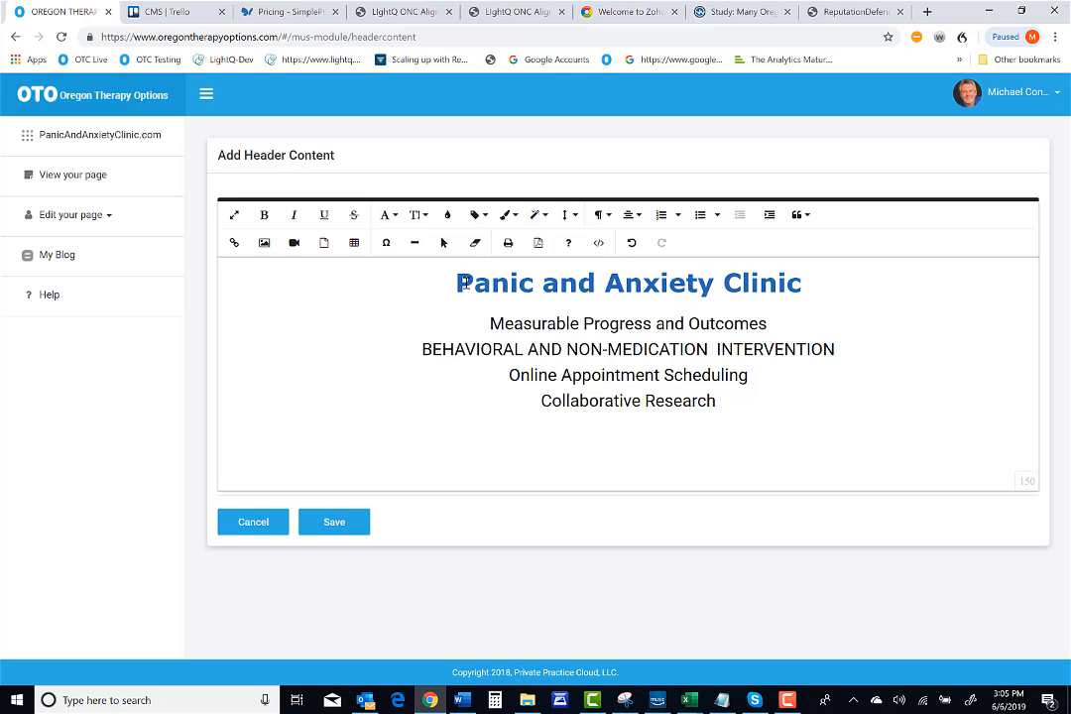
Apply and then remove the Uppercase paragraph style on the clinic title
{"action": "left_click_drag", "start_coordinate": [457, 283], "coordinate": [878, 275]}
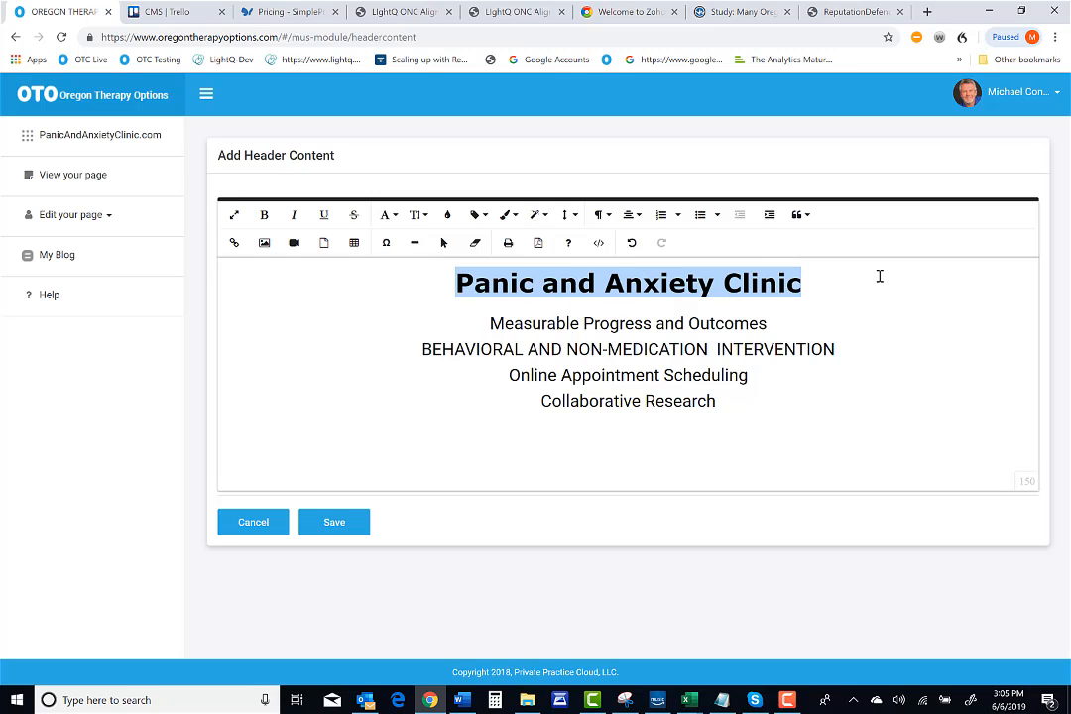
{"action": "left_click", "coordinate": [546, 217]}
{"action": "left_click", "coordinate": [562, 304]}
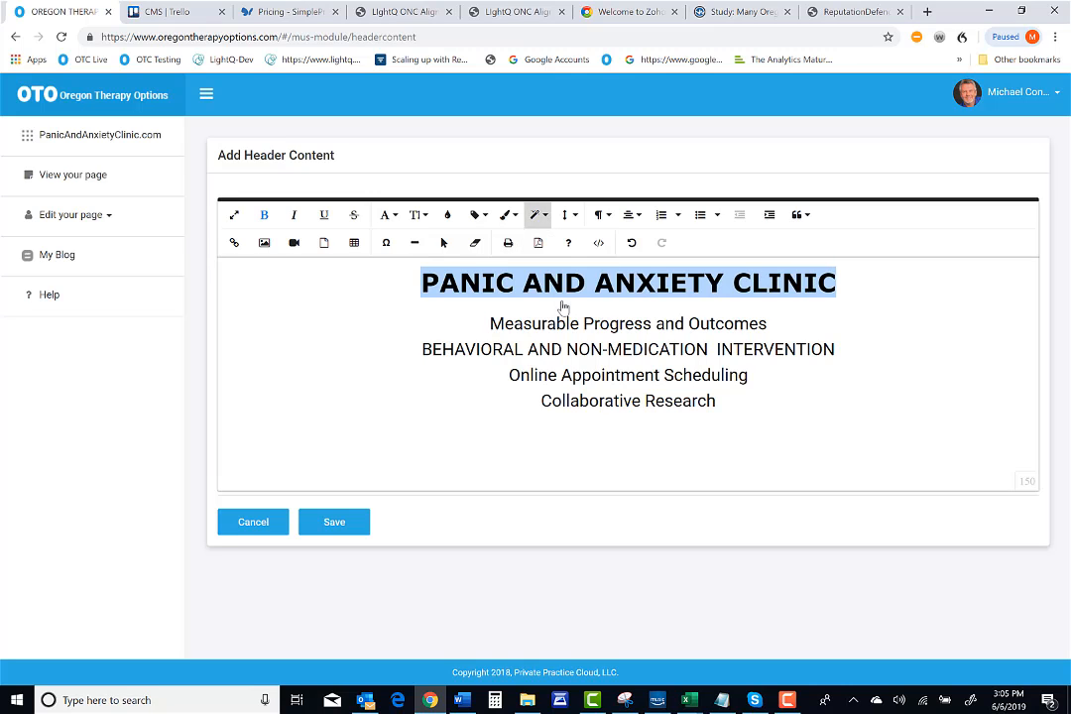
{"action": "left_click", "coordinate": [538, 215]}
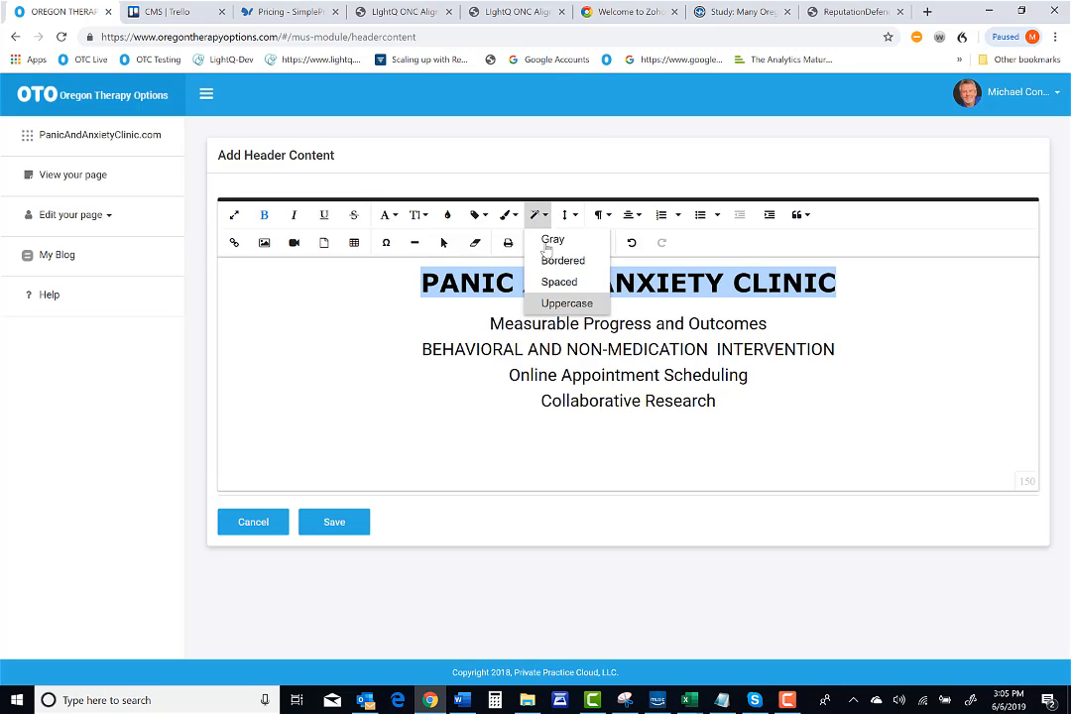
{"action": "left_click", "coordinate": [561, 304]}
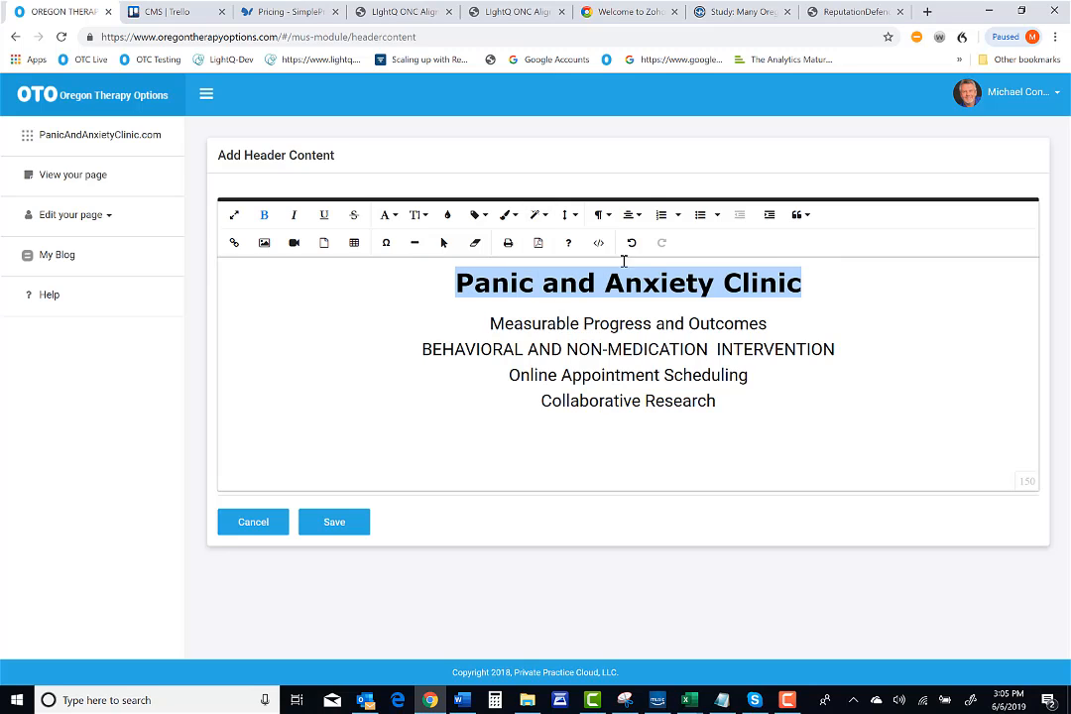
Try 1.5 and Double line heights on the clinic title, resetting each back to Default
{"action": "left_click", "coordinate": [574, 216]}
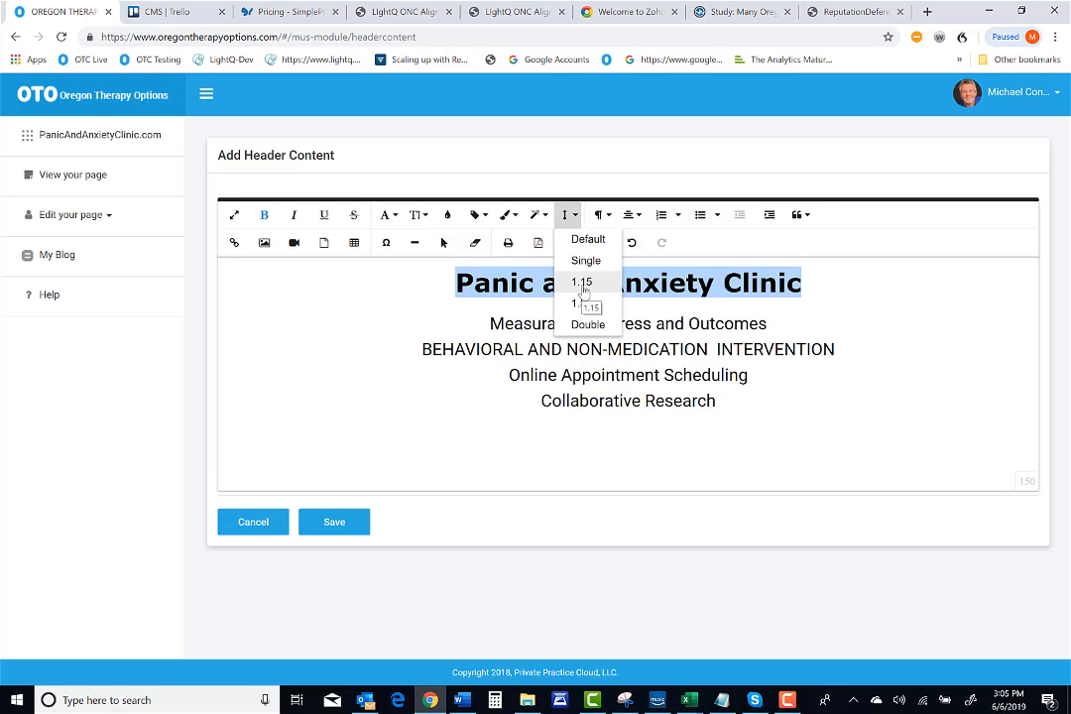
{"action": "left_click", "coordinate": [580, 303]}
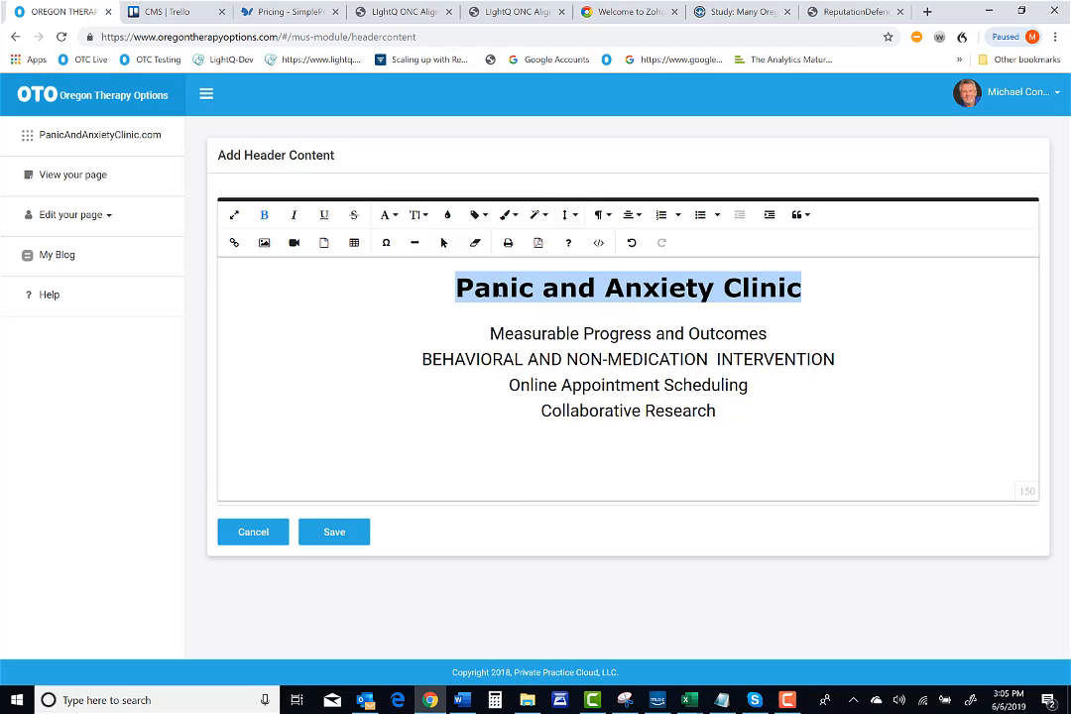
{"action": "left_click", "coordinate": [568, 216]}
{"action": "left_click", "coordinate": [585, 239]}
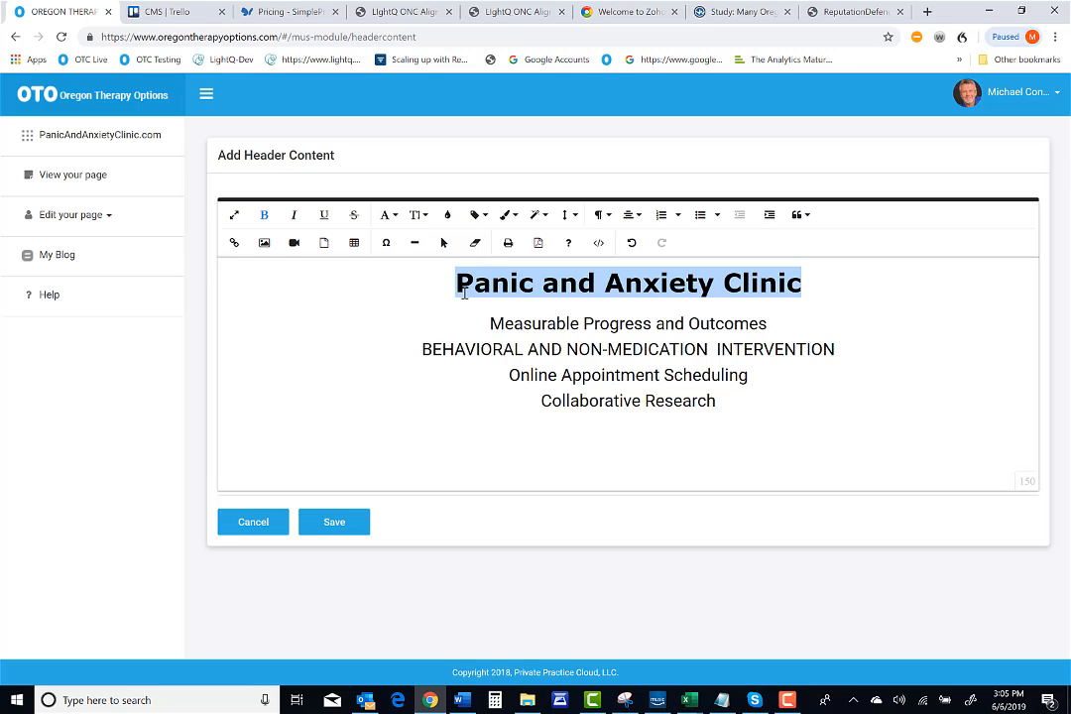
{"action": "left_click", "coordinate": [566, 216]}
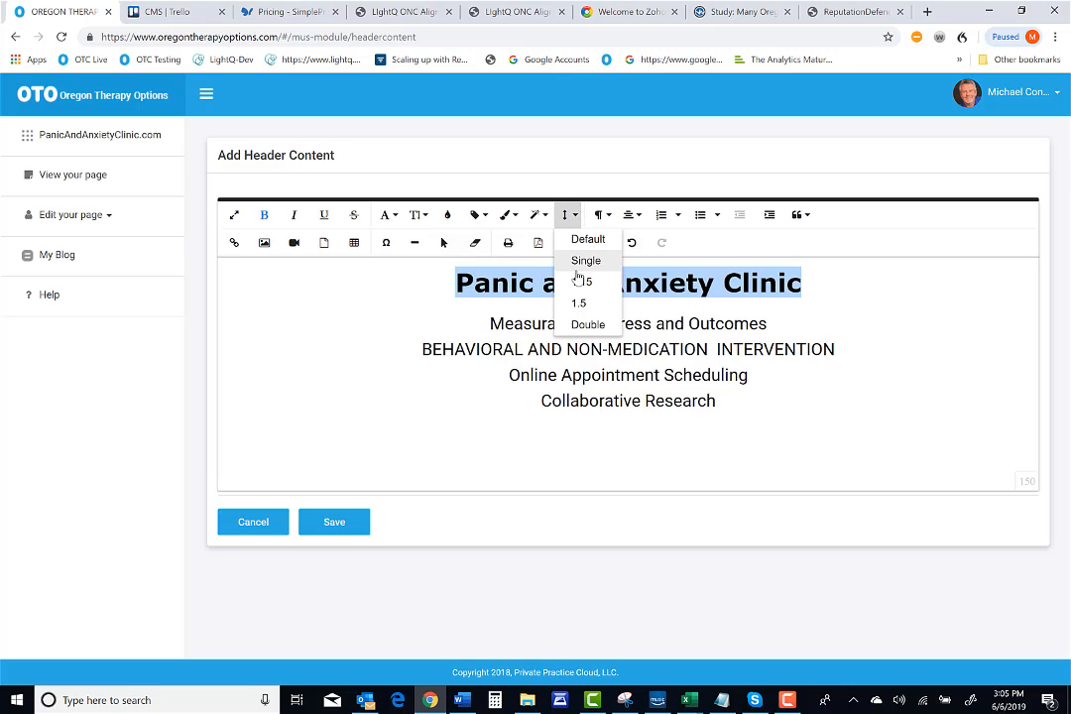
{"action": "left_click", "coordinate": [589, 324]}
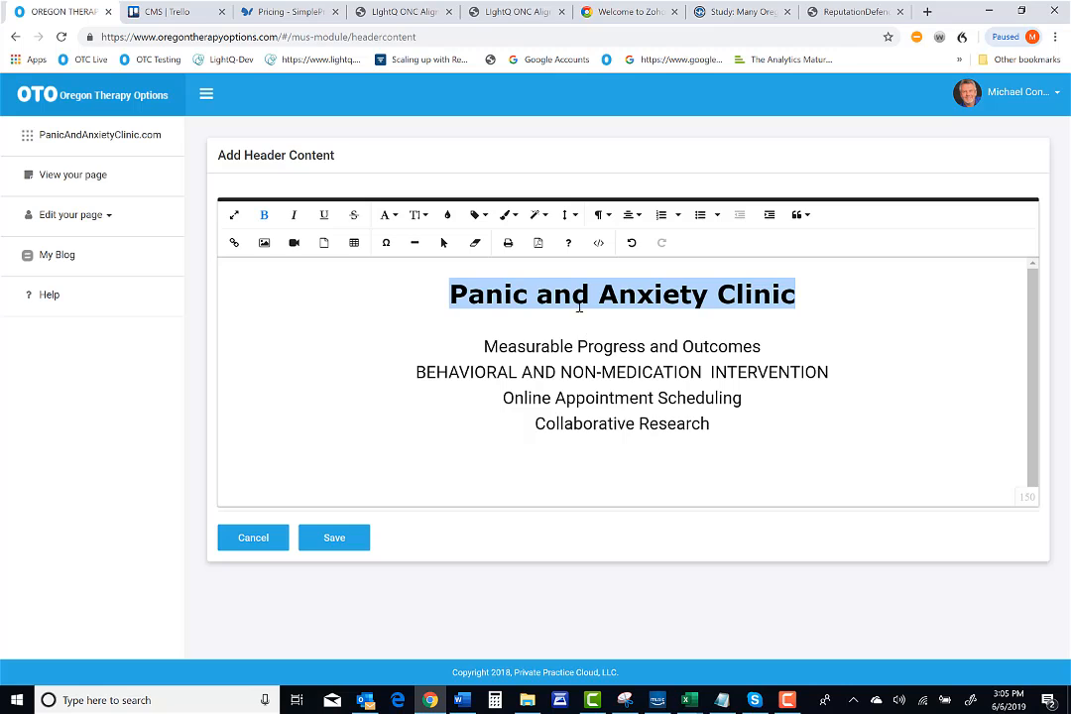
{"action": "left_click", "coordinate": [567, 217]}
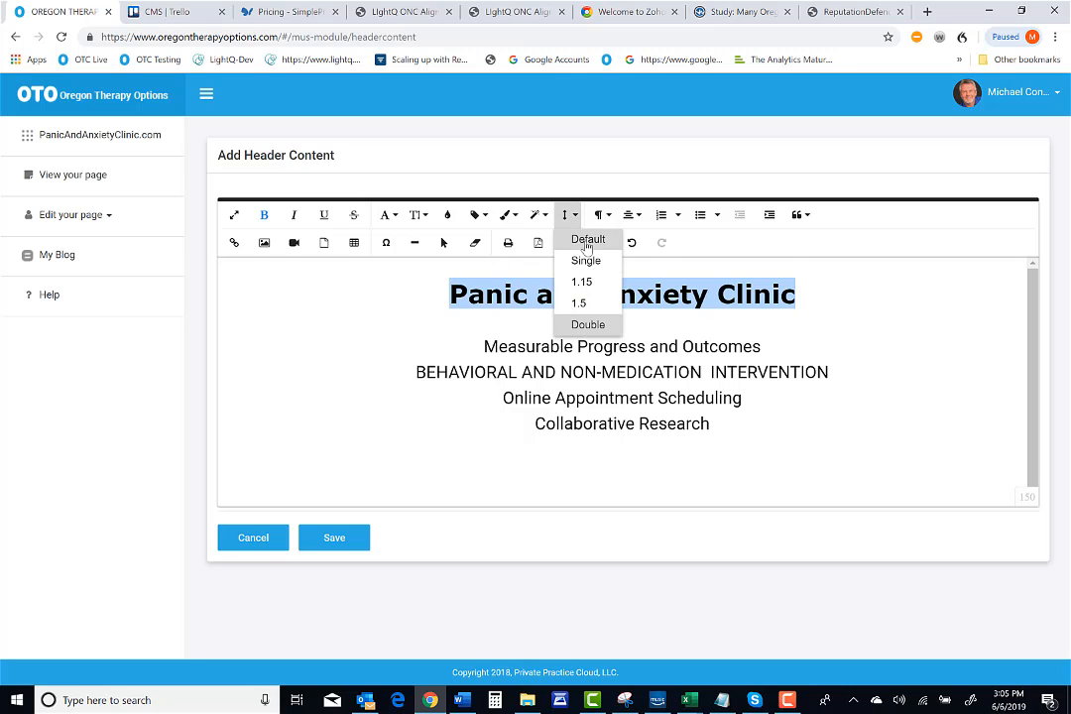
{"action": "left_click", "coordinate": [587, 241]}
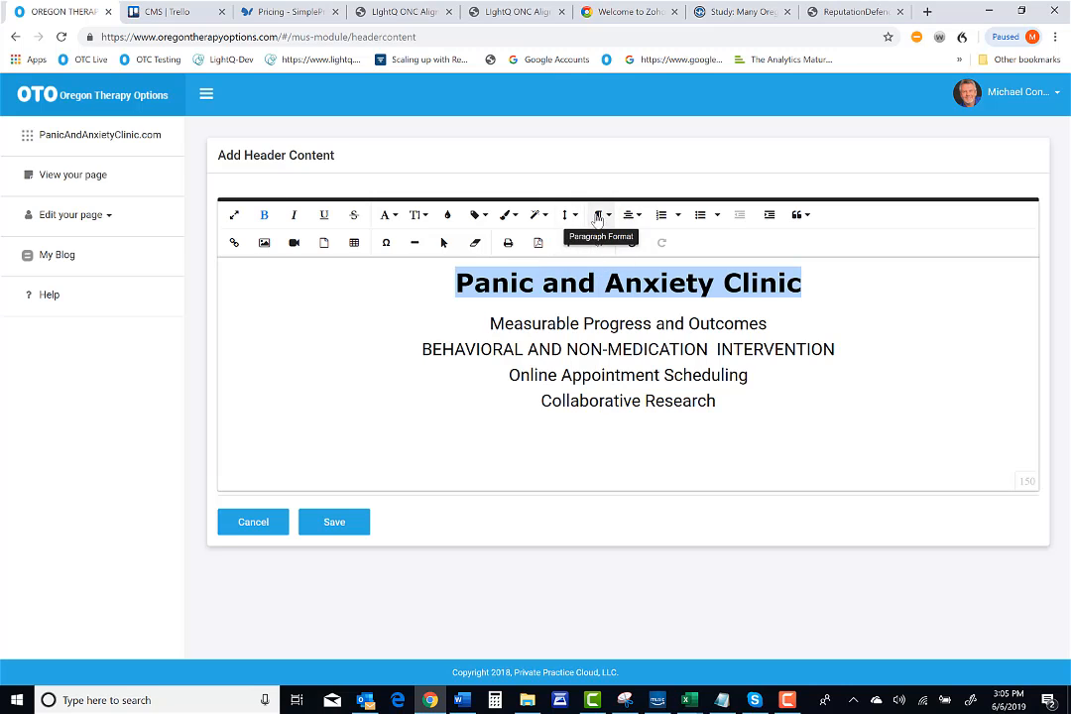
Set the clinic title's line height to Double
{"action": "left_click", "coordinate": [568, 215]}
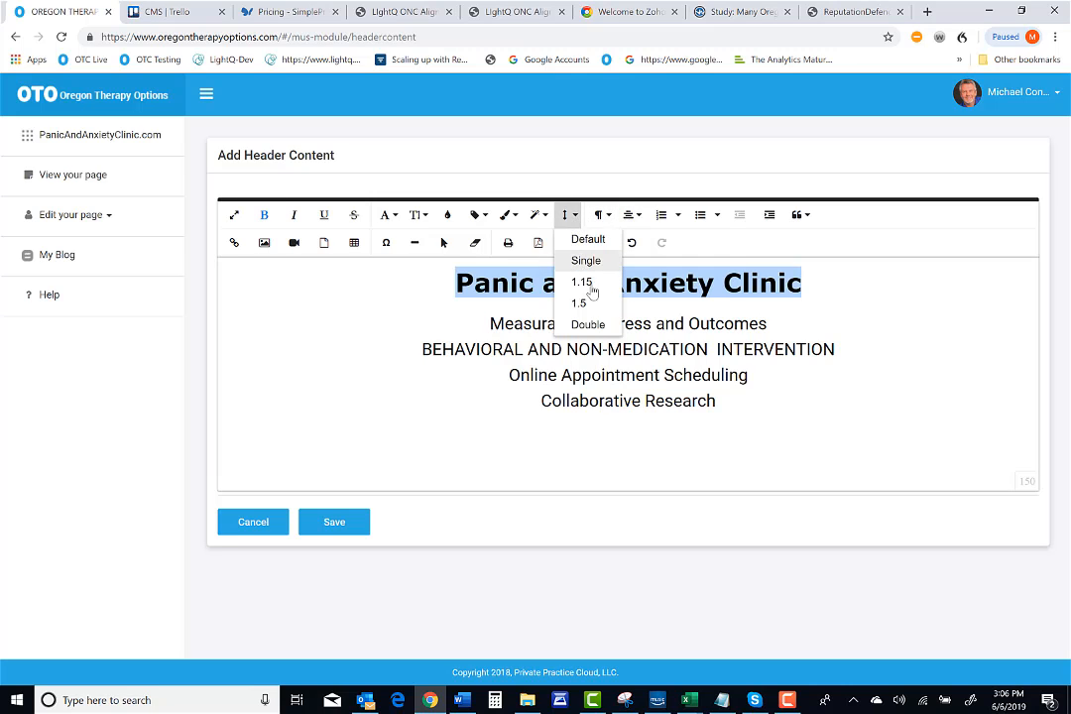
{"action": "left_click", "coordinate": [586, 324]}
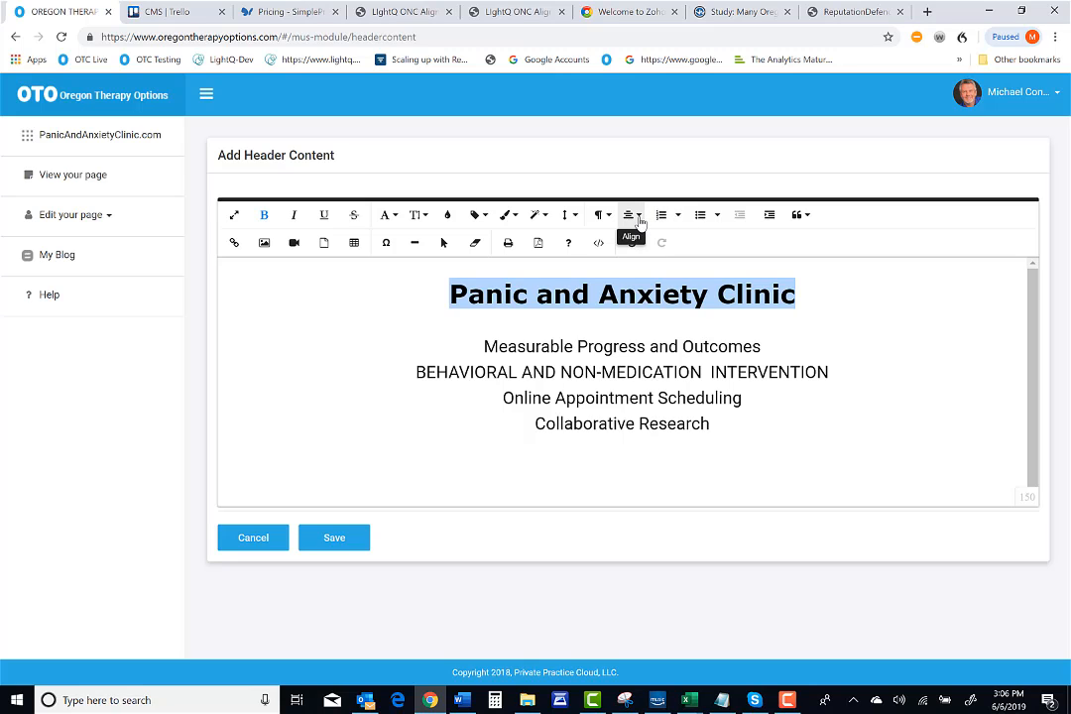
Try left, center and right alignment on the clinic title, finishing with center alignment
{"action": "left_click", "coordinate": [640, 221]}
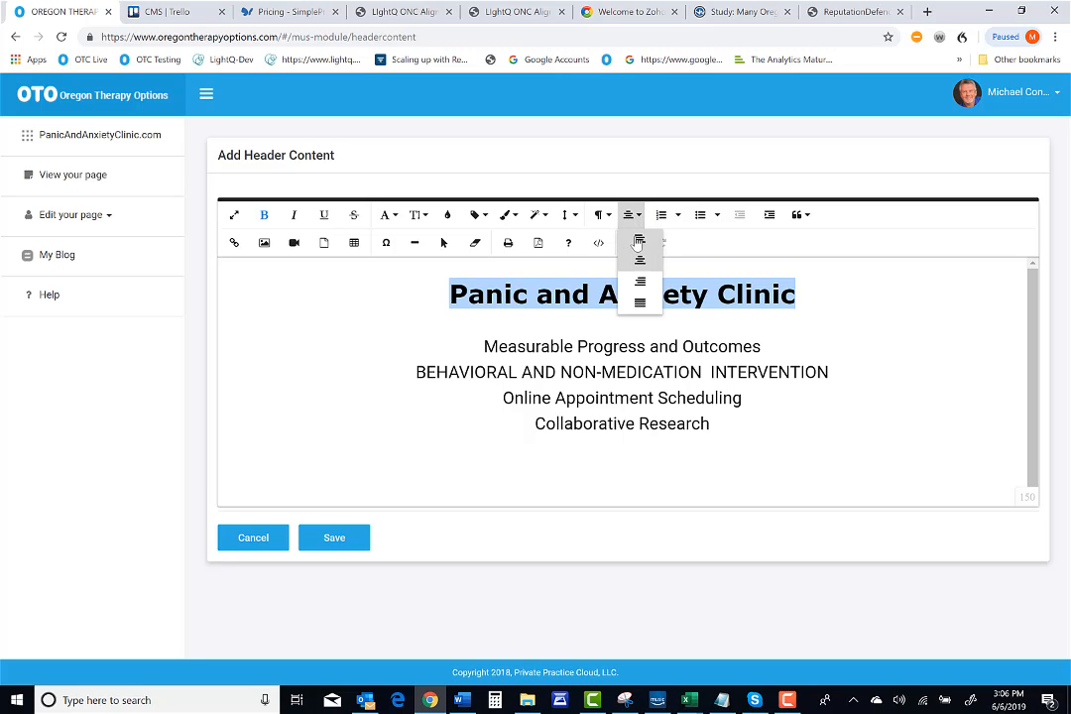
{"action": "left_click", "coordinate": [636, 240]}
{"action": "left_click", "coordinate": [631, 217]}
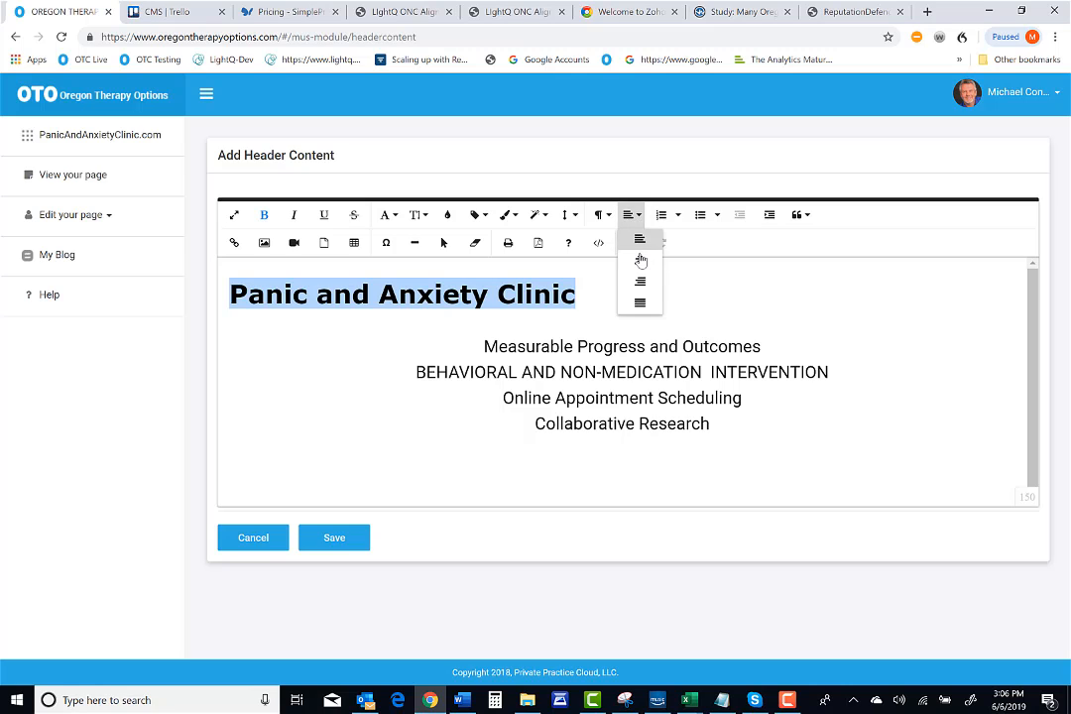
{"action": "left_click", "coordinate": [640, 257]}
{"action": "left_click", "coordinate": [631, 215]}
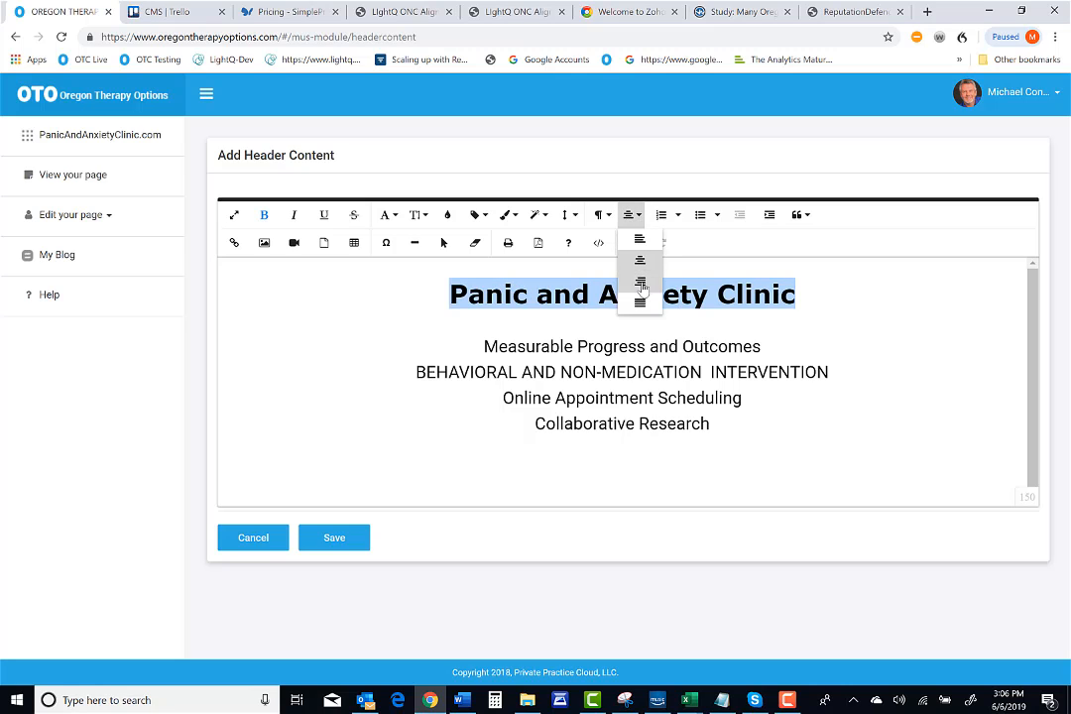
{"action": "left_click", "coordinate": [636, 276]}
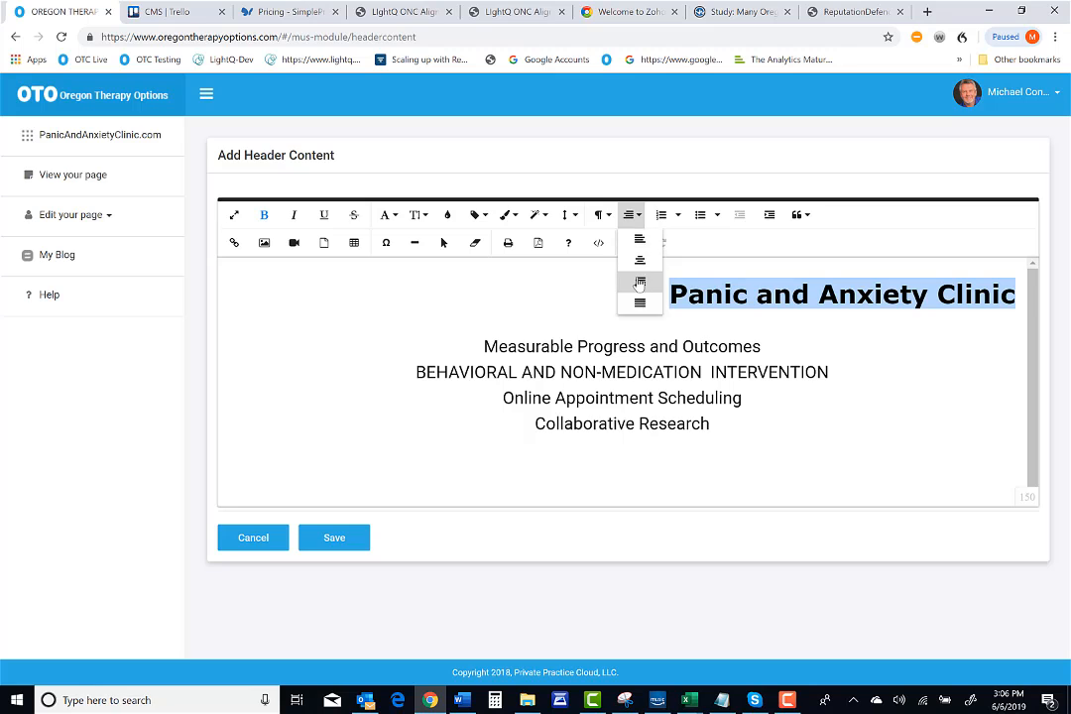
{"action": "left_click", "coordinate": [640, 281]}
{"action": "left_click", "coordinate": [631, 216]}
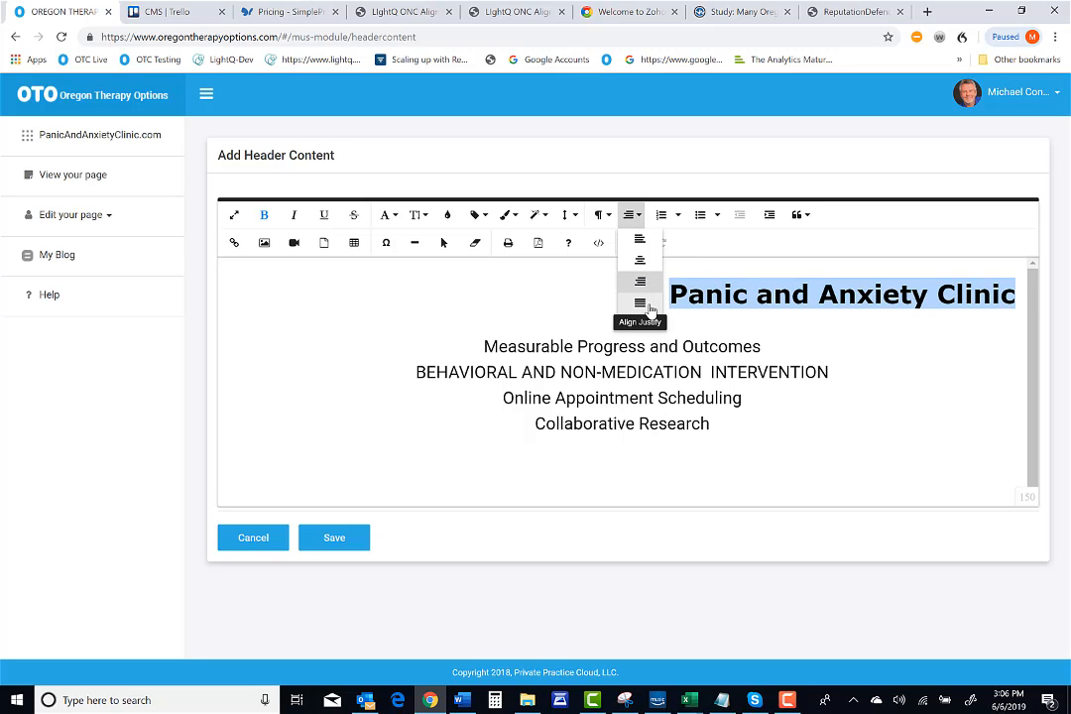
{"action": "left_click", "coordinate": [641, 261]}
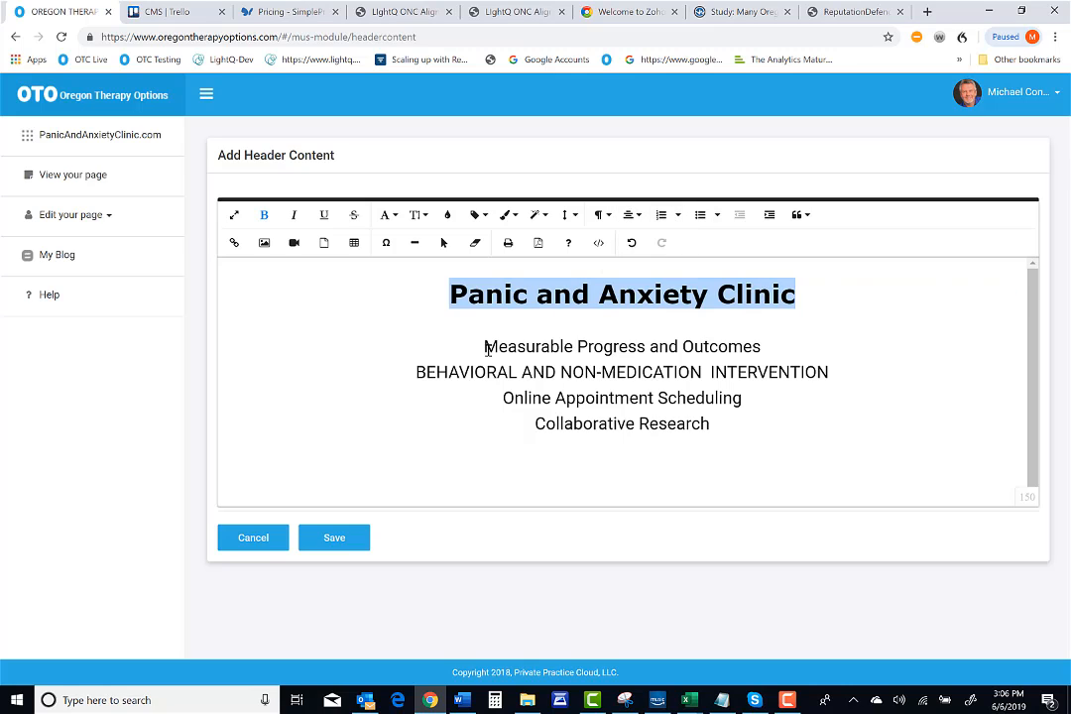
Select the 'Behavioral and Non-Medication Intervention' line and remove its Uppercase paragraph style
{"action": "left_click", "coordinate": [417, 375]}
{"action": "left_click", "coordinate": [853, 375], "text": "shift"}
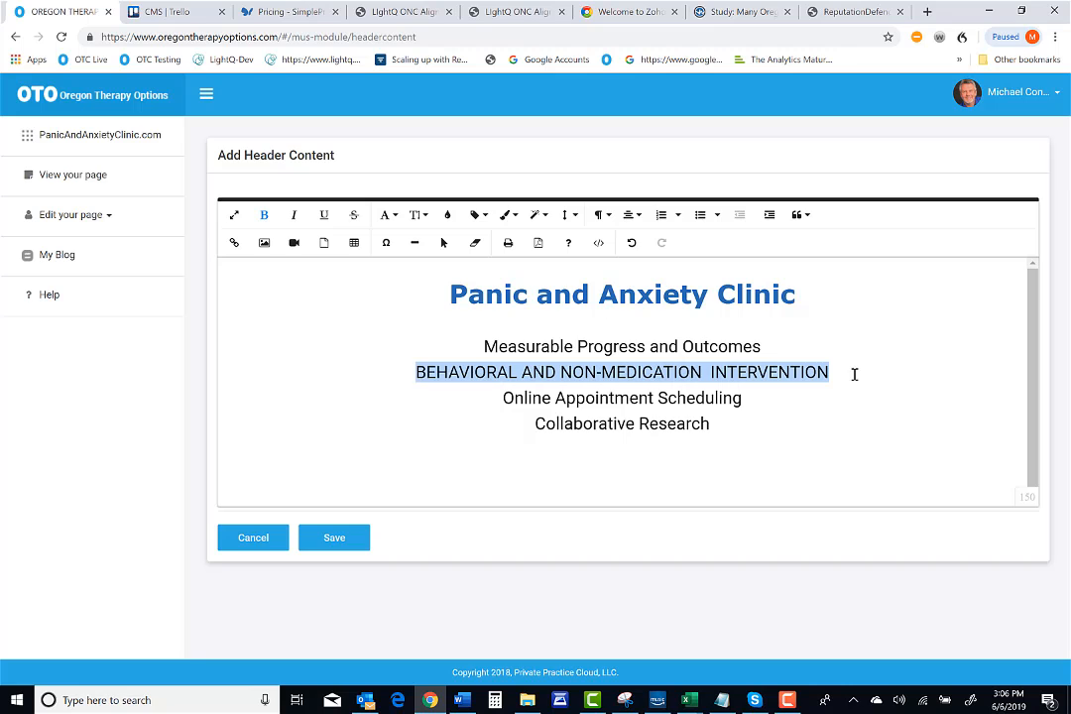
{"action": "left_click", "coordinate": [539, 215]}
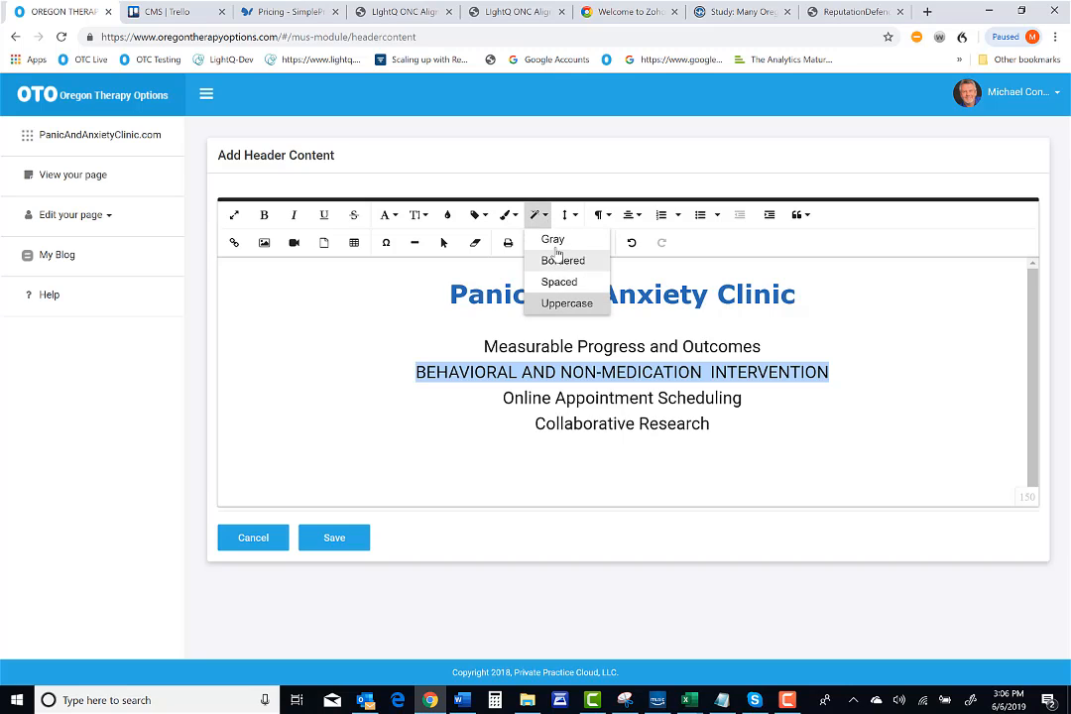
{"action": "left_click", "coordinate": [562, 305]}
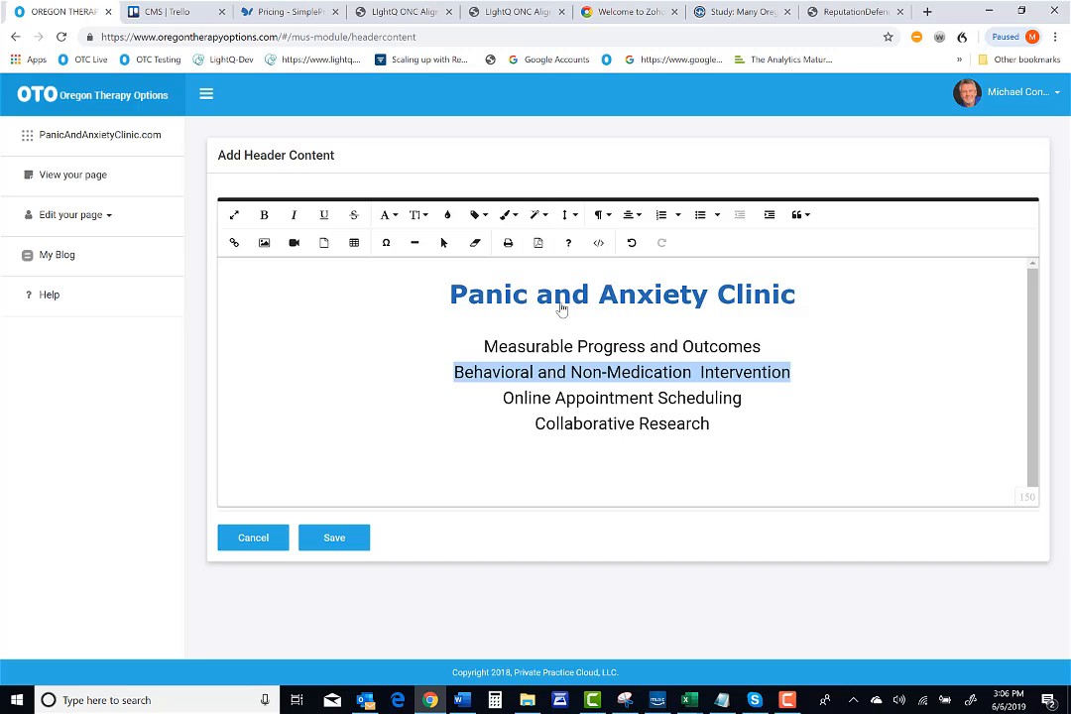
{"action": "left_click", "coordinate": [606, 375]}
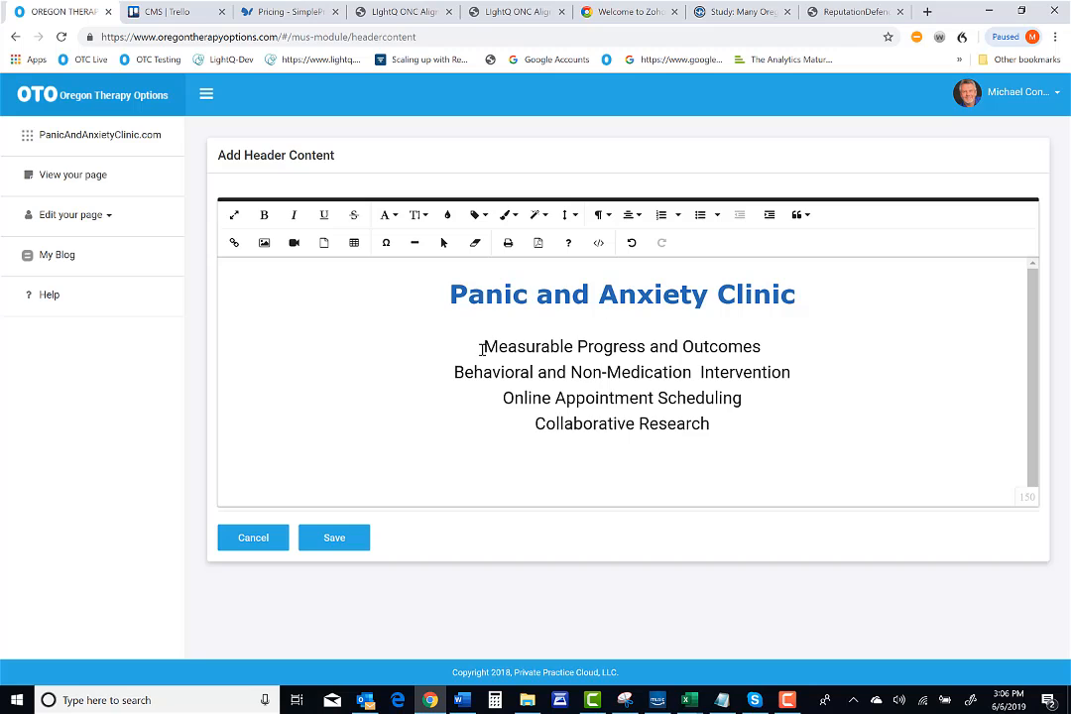
Left-align the four lines below the title and format them as an ordered list
{"action": "left_click_drag", "start_coordinate": [486, 346], "coordinate": [805, 436]}
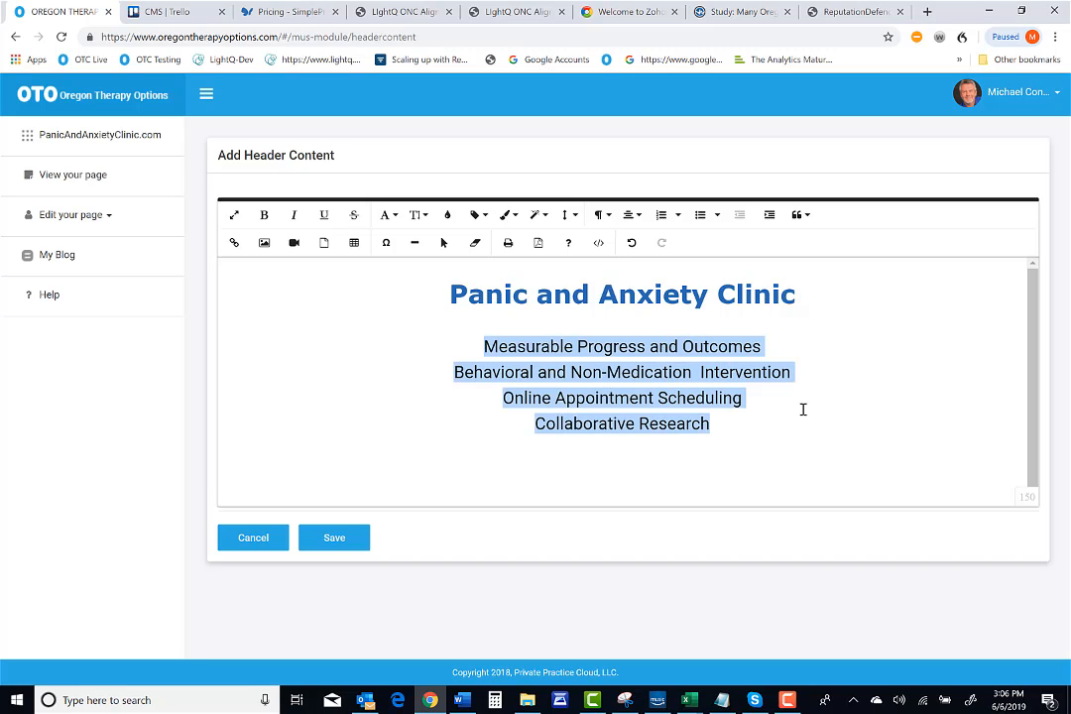
{"action": "left_click", "coordinate": [630, 216]}
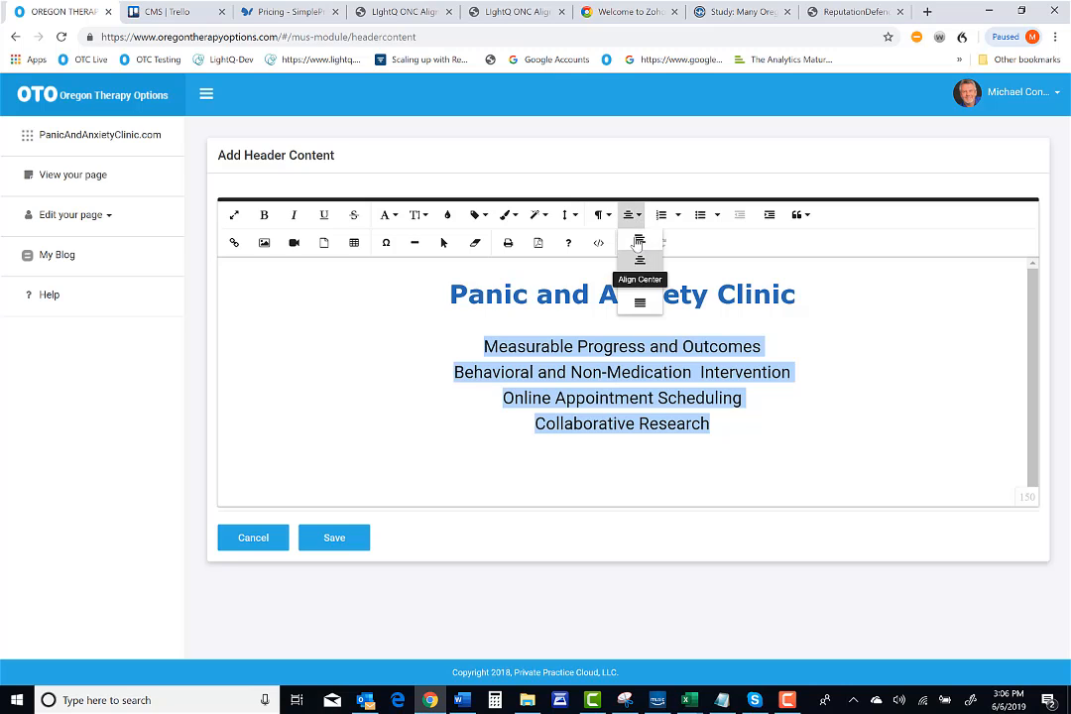
{"action": "left_click", "coordinate": [638, 238]}
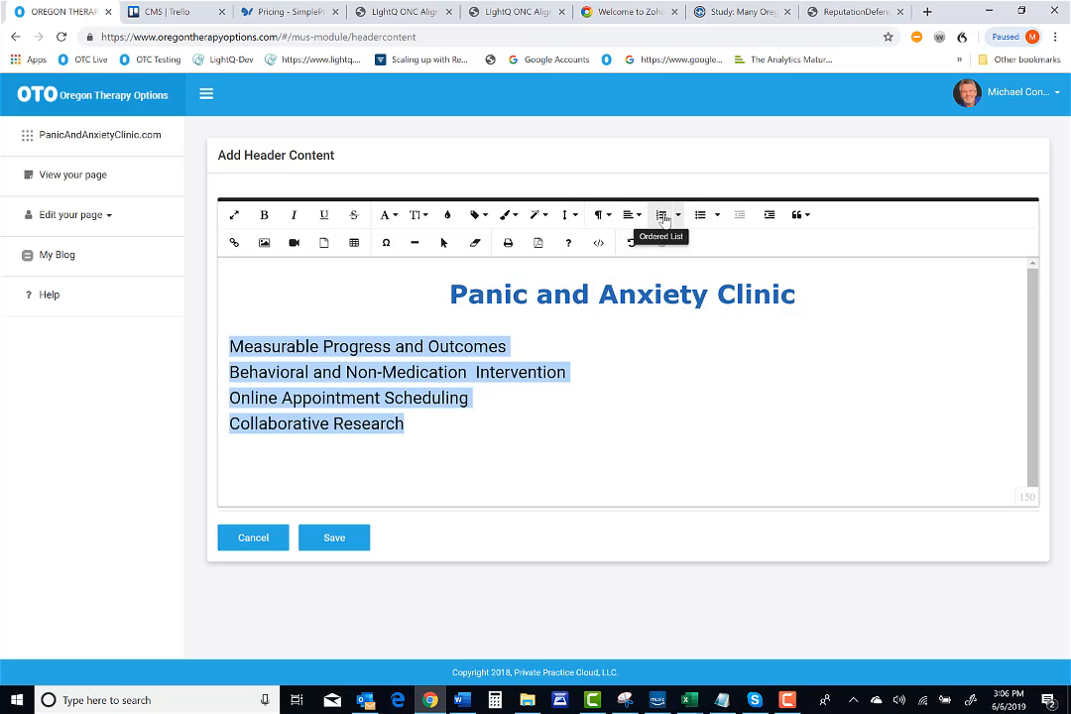
{"action": "left_click", "coordinate": [662, 217]}
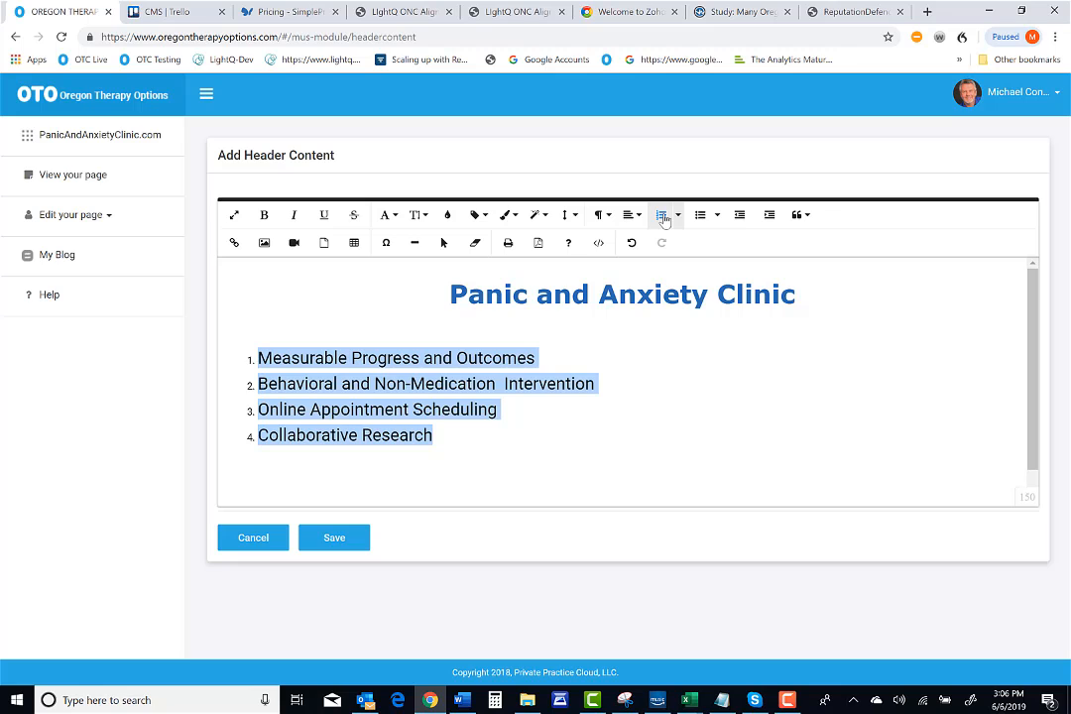
Try Upper Alpha, Lower Greek and Upper Roman numbering on the list, then return to Default numbering
{"action": "left_click", "coordinate": [679, 216]}
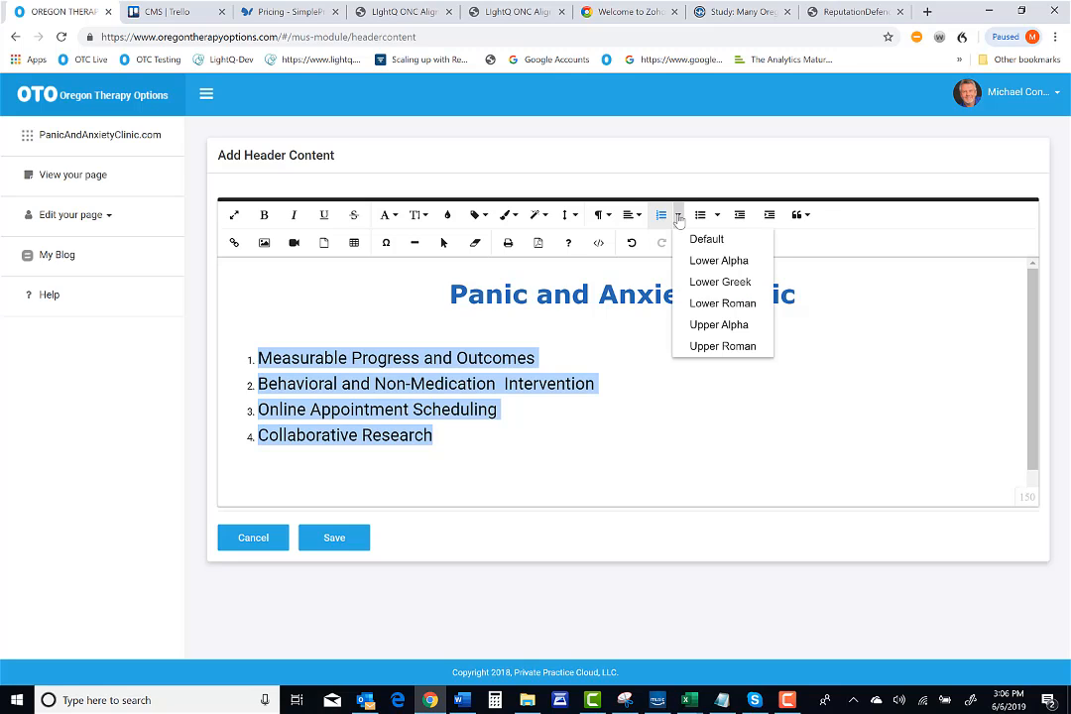
{"action": "left_click", "coordinate": [706, 327]}
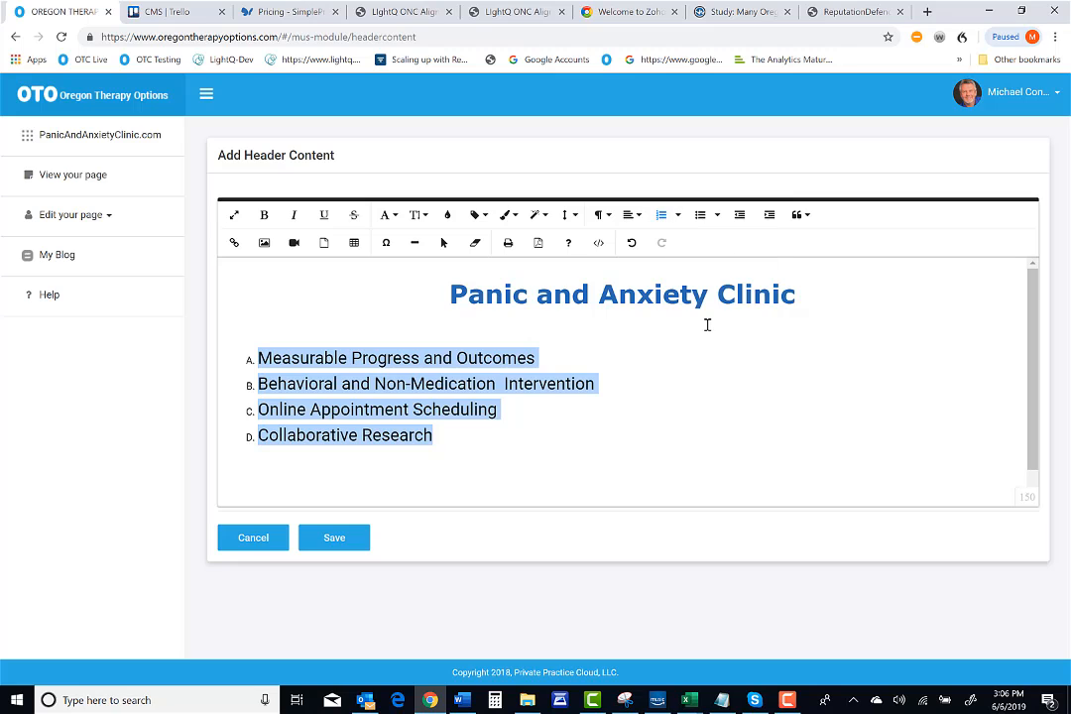
{"action": "left_click", "coordinate": [678, 215]}
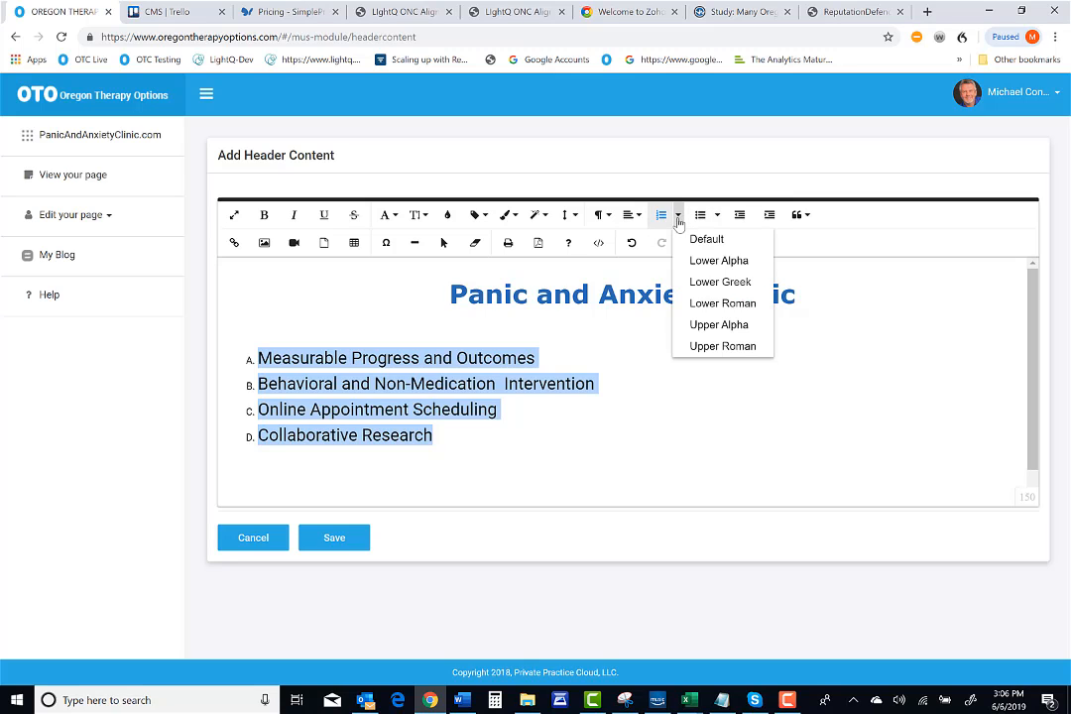
{"action": "left_click", "coordinate": [700, 284]}
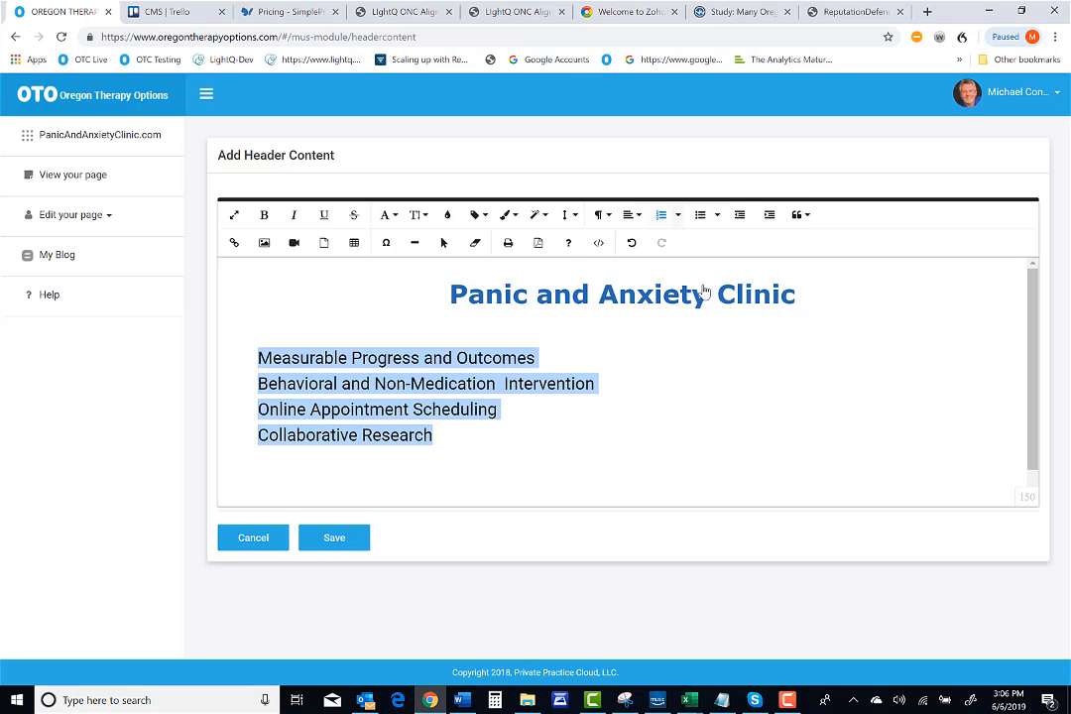
{"action": "left_click", "coordinate": [678, 215]}
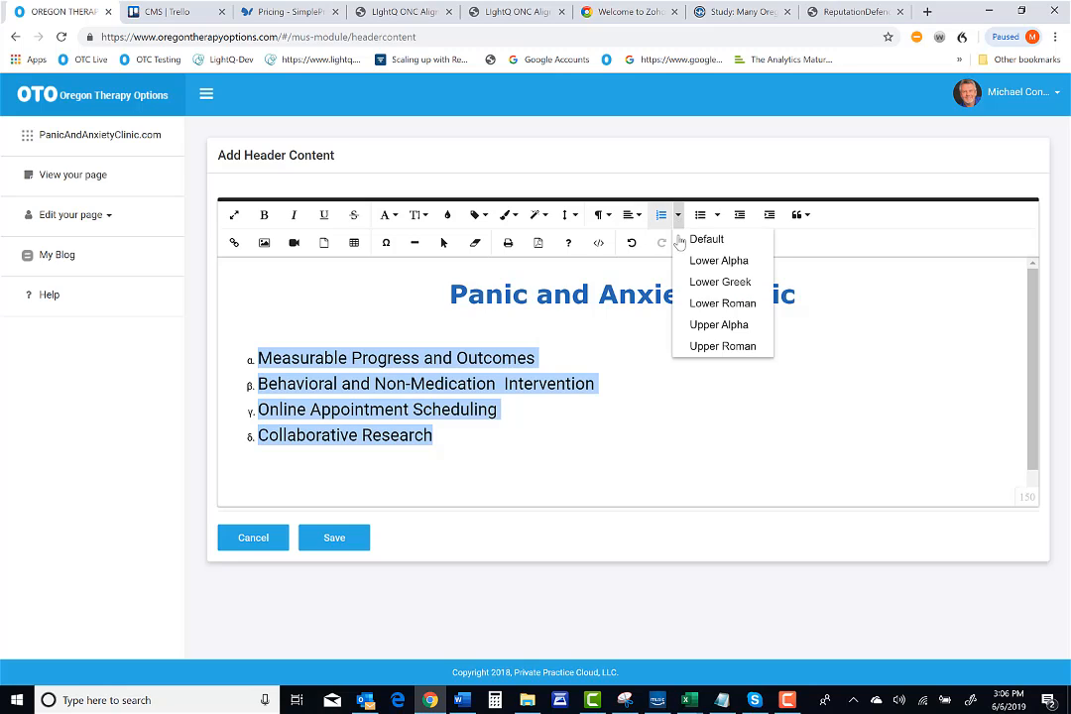
{"action": "left_click", "coordinate": [701, 346]}
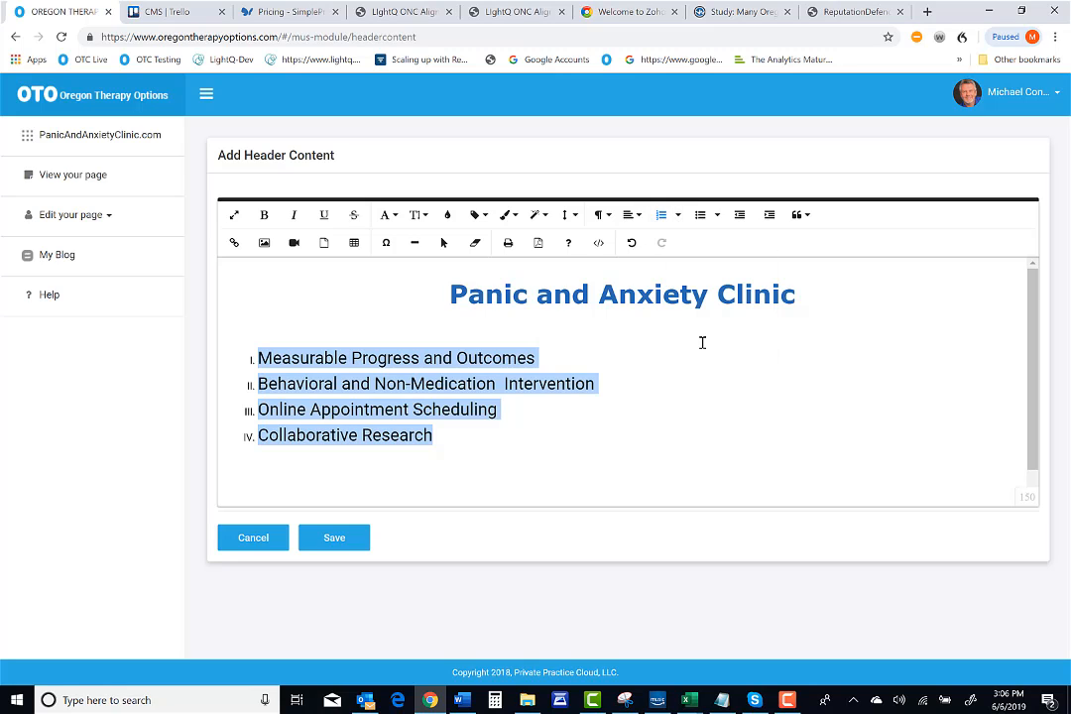
{"action": "left_click", "coordinate": [678, 216]}
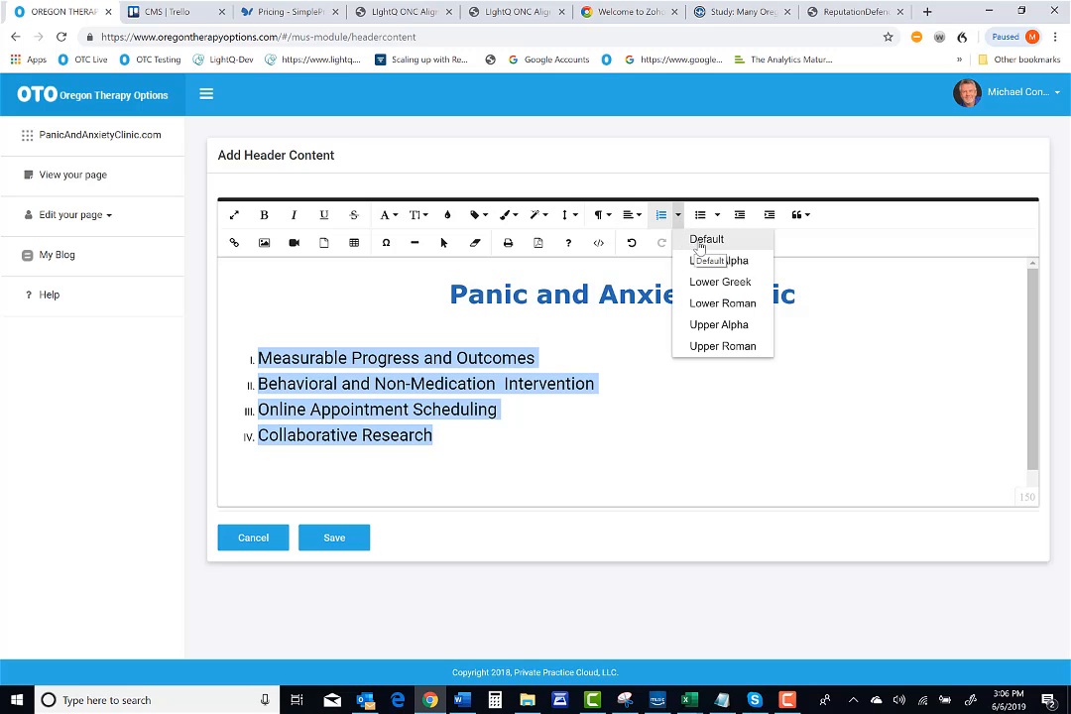
{"action": "left_click", "coordinate": [701, 242]}
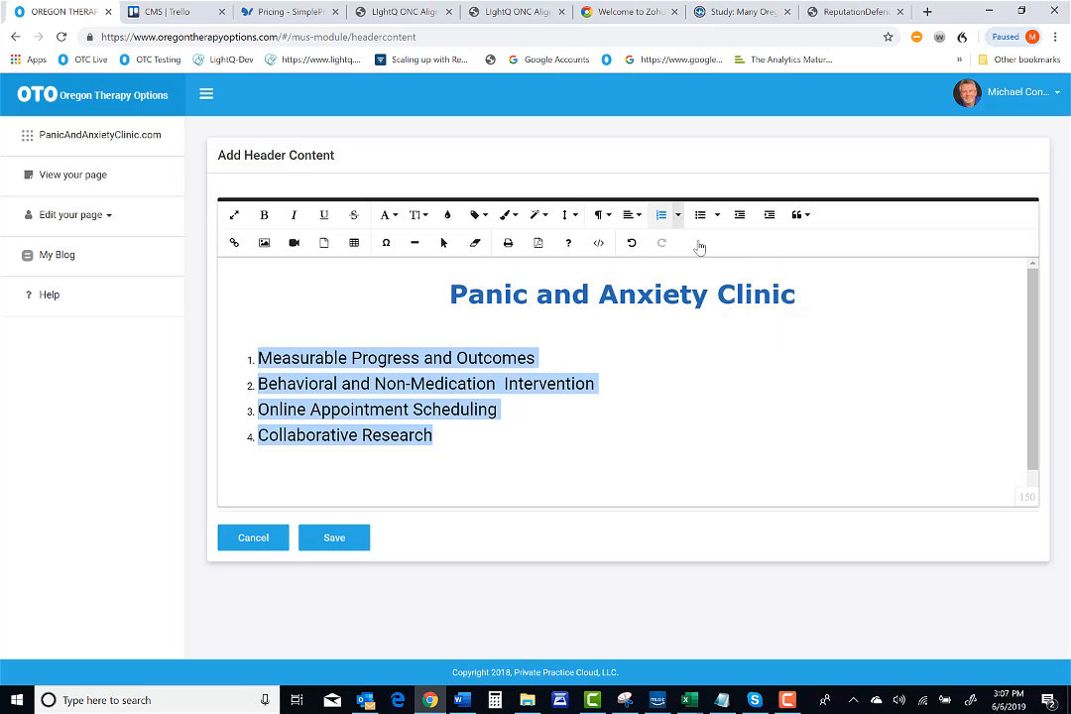
Increase and then decrease the list indent, taking 'Measurable Progress and Outcomes' out of the numbered list
{"action": "left_click", "coordinate": [770, 217]}
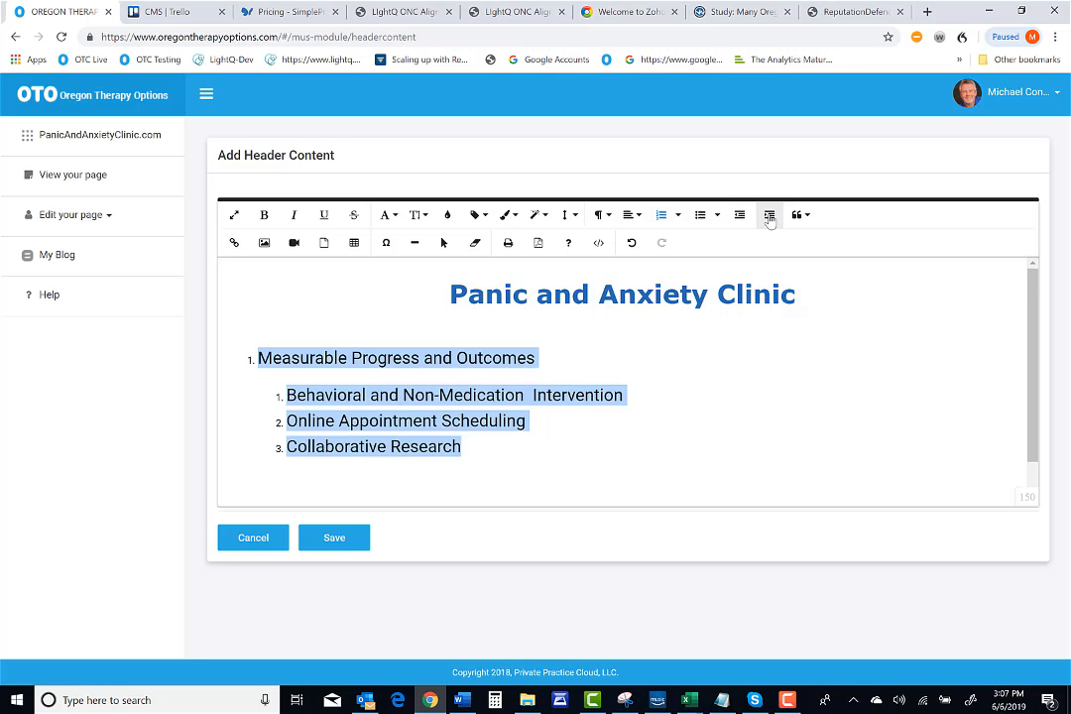
{"action": "left_click", "coordinate": [739, 215]}
Put 'Measurable Progress and Outcomes' back into the numbered list with Default numbering, and delete the extra space before 'Intervention'
{"action": "left_click", "coordinate": [230, 348]}
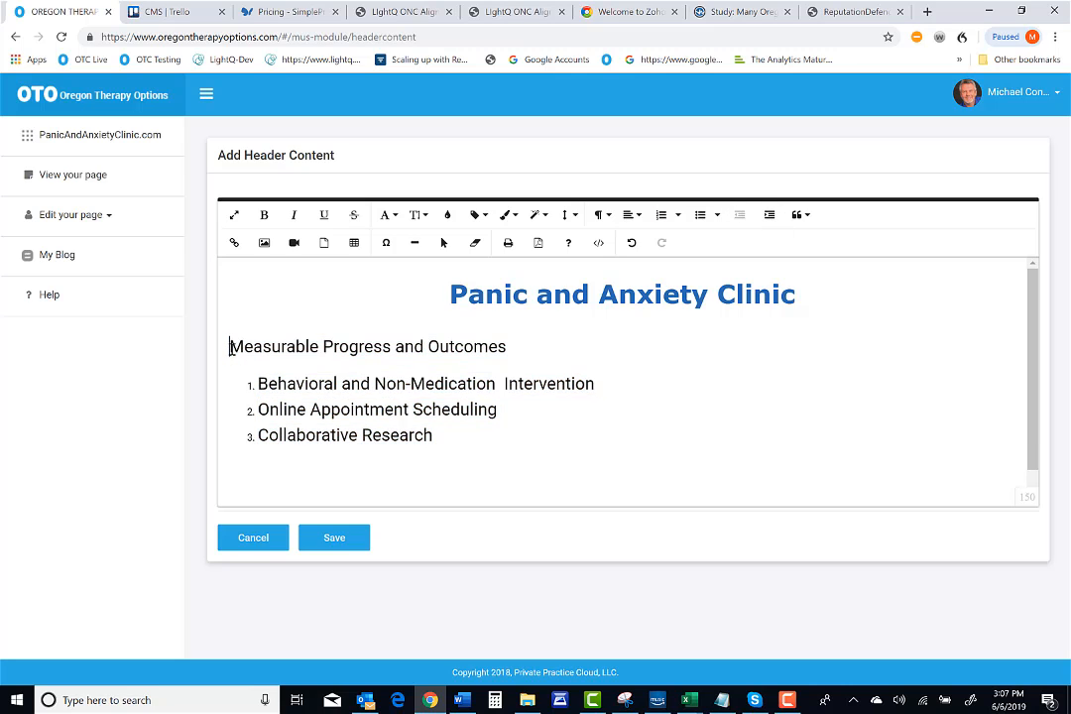
{"action": "left_click", "coordinate": [680, 217]}
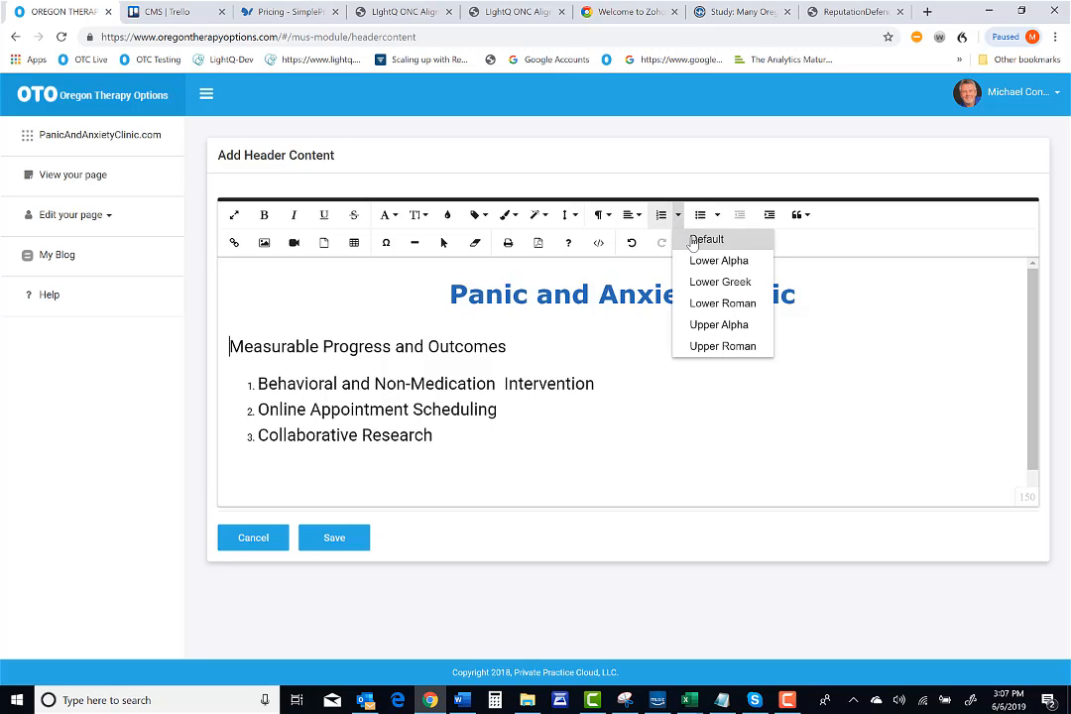
{"action": "left_click", "coordinate": [695, 240]}
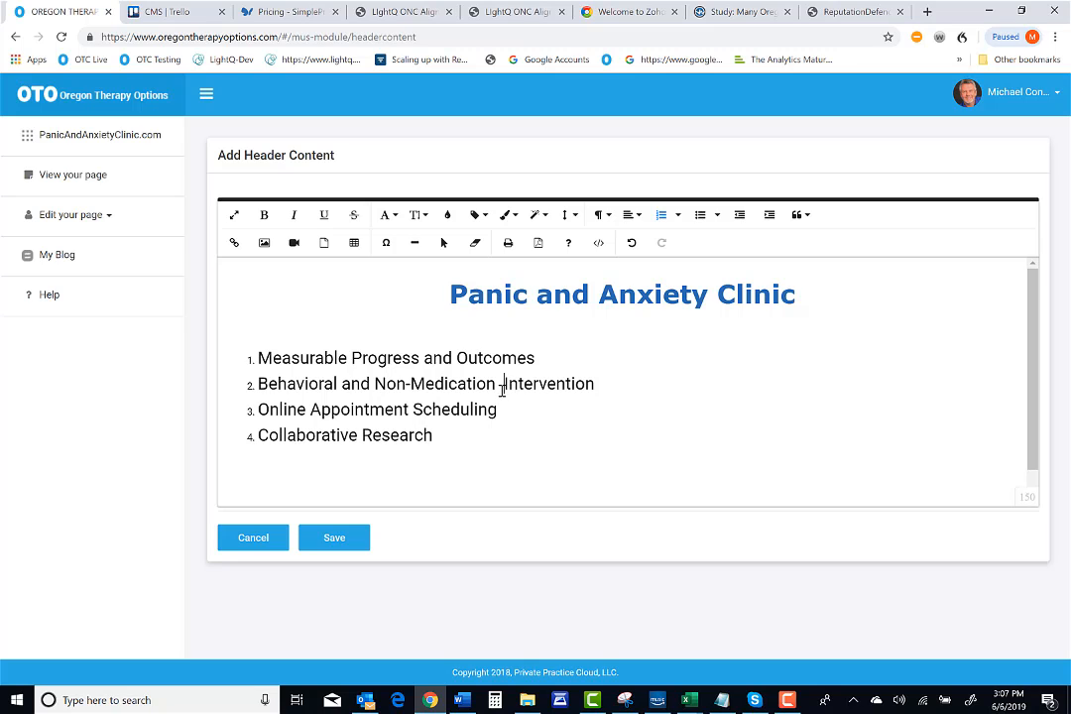
{"action": "key", "text": "BackSpace"}
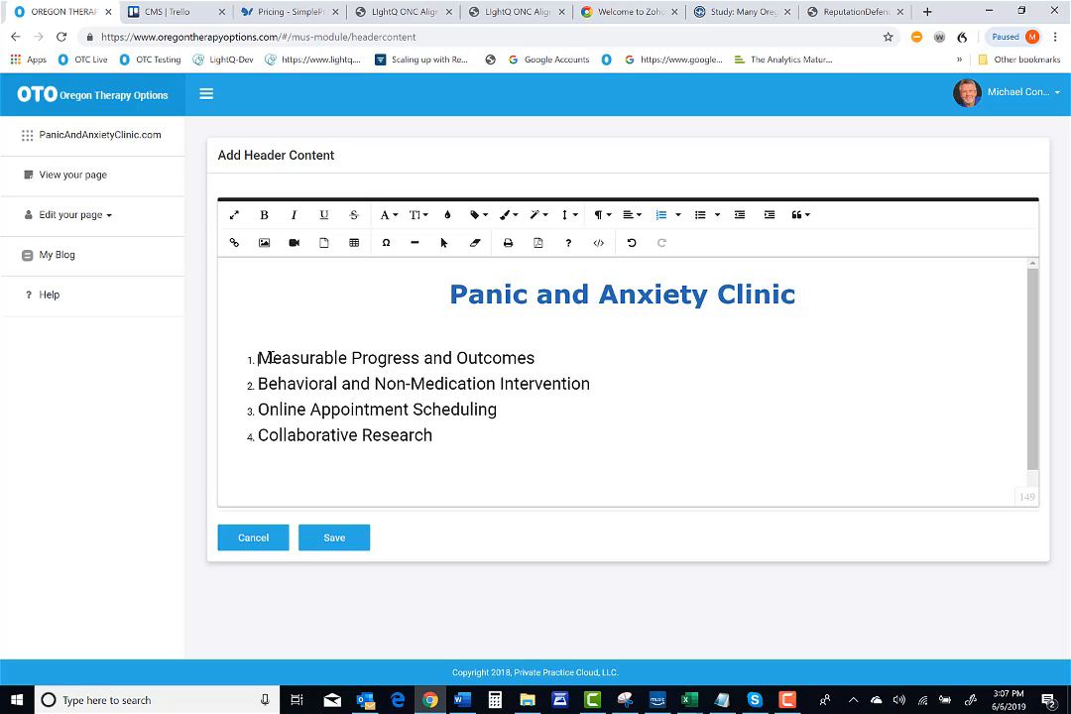
{"action": "left_click_drag", "start_coordinate": [260, 358], "coordinate": [562, 363]}
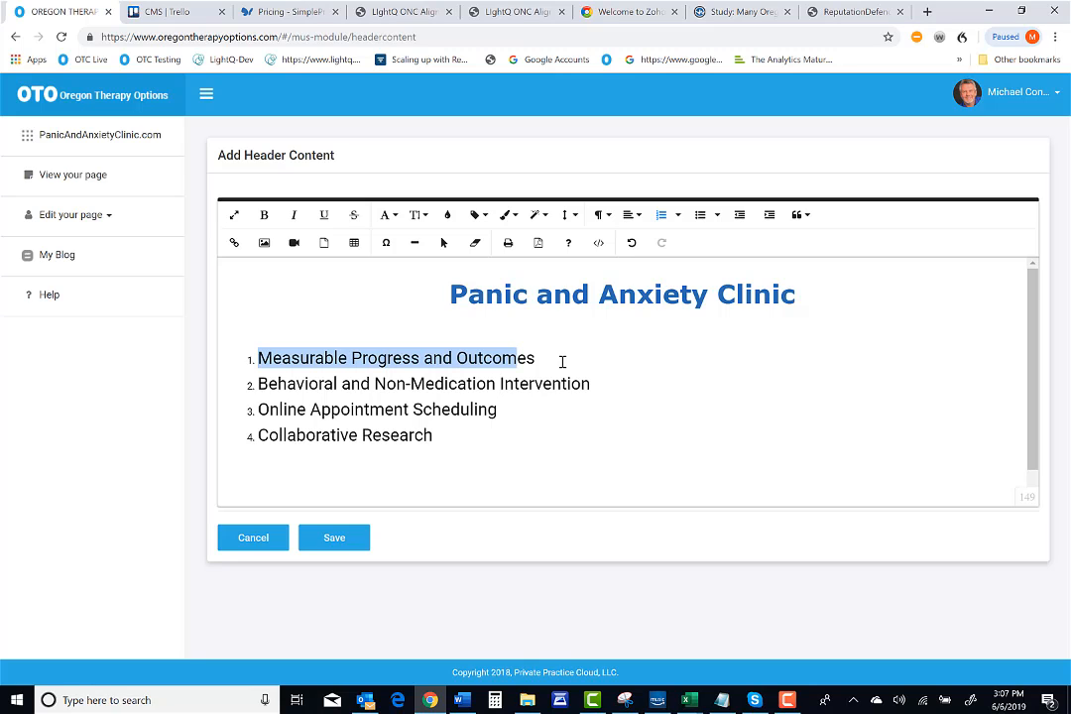
{"action": "left_click", "coordinate": [234, 242]}
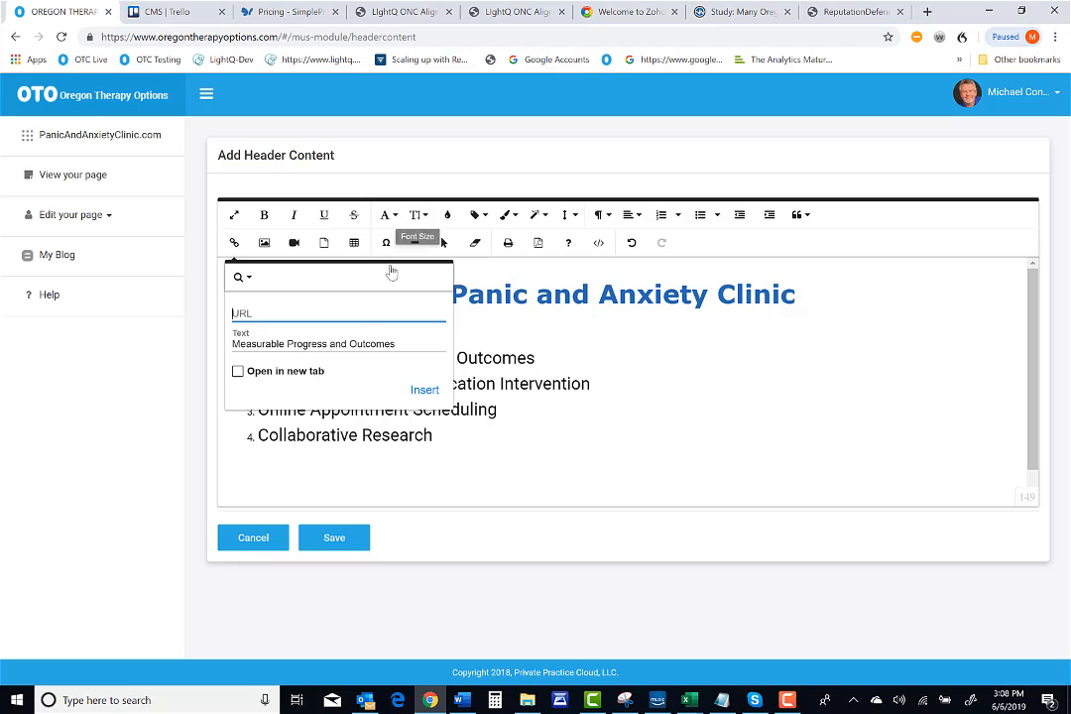
{"action": "left_click", "coordinate": [238, 373]}
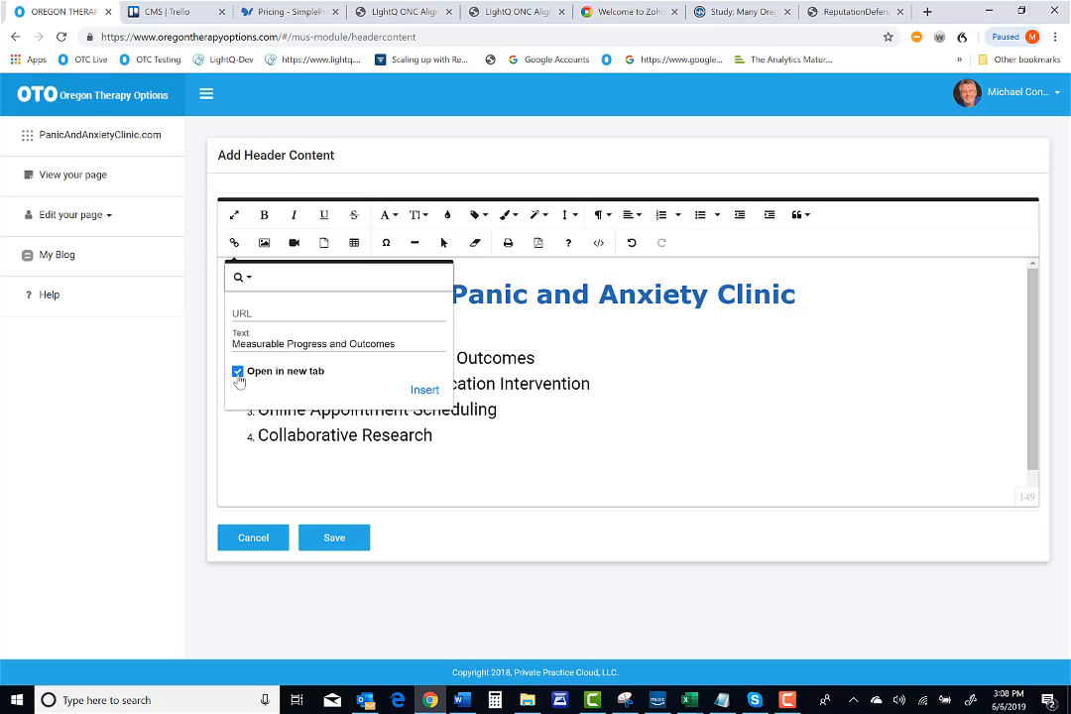
{"action": "left_click", "coordinate": [238, 375]}
{"action": "double_click", "coordinate": [533, 301]}
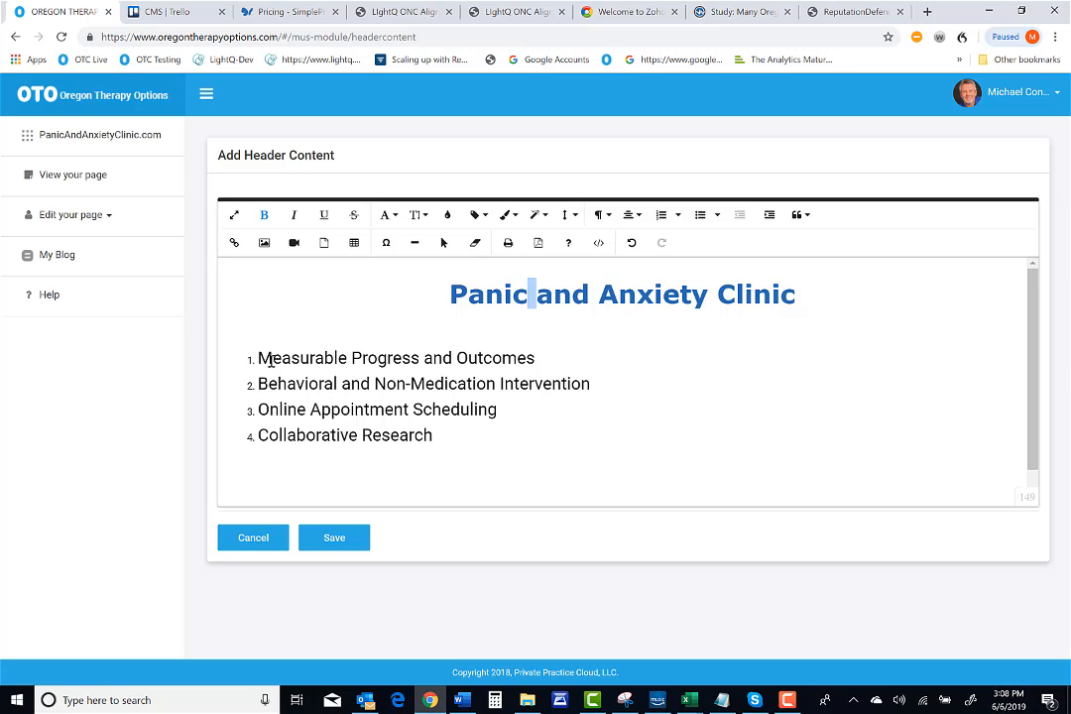
Remove the numbered list from the four lines below the title and center-align them
{"action": "left_click_drag", "start_coordinate": [260, 358], "coordinate": [524, 453]}
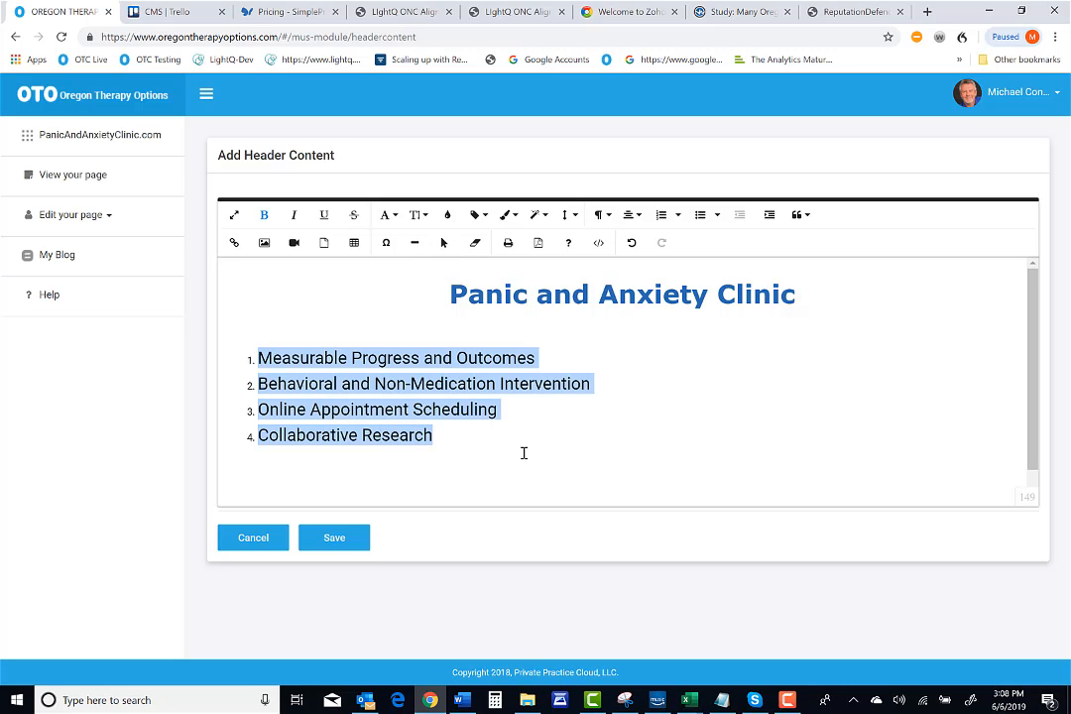
{"action": "left_click", "coordinate": [679, 215]}
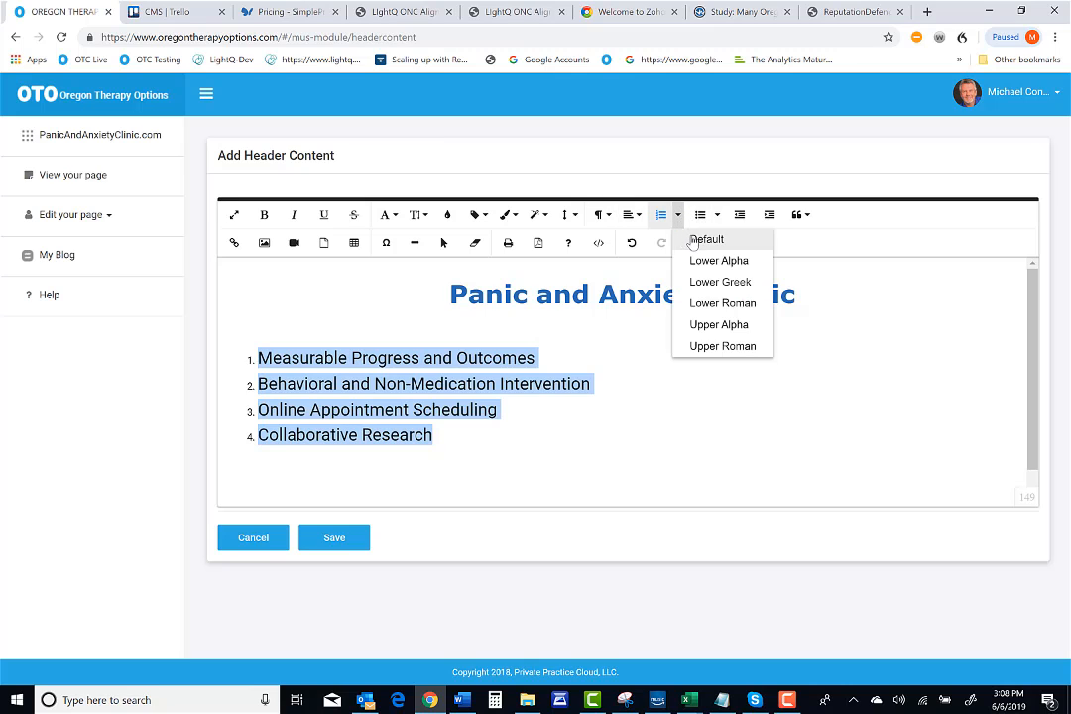
{"action": "left_click", "coordinate": [692, 241]}
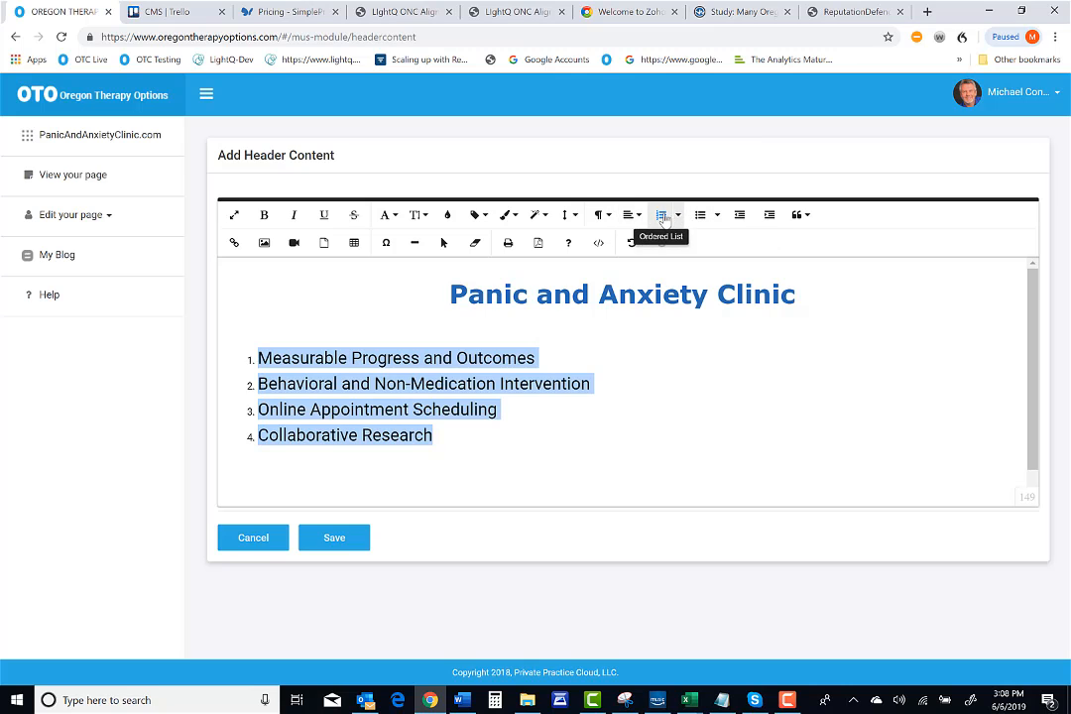
{"action": "left_click", "coordinate": [663, 217]}
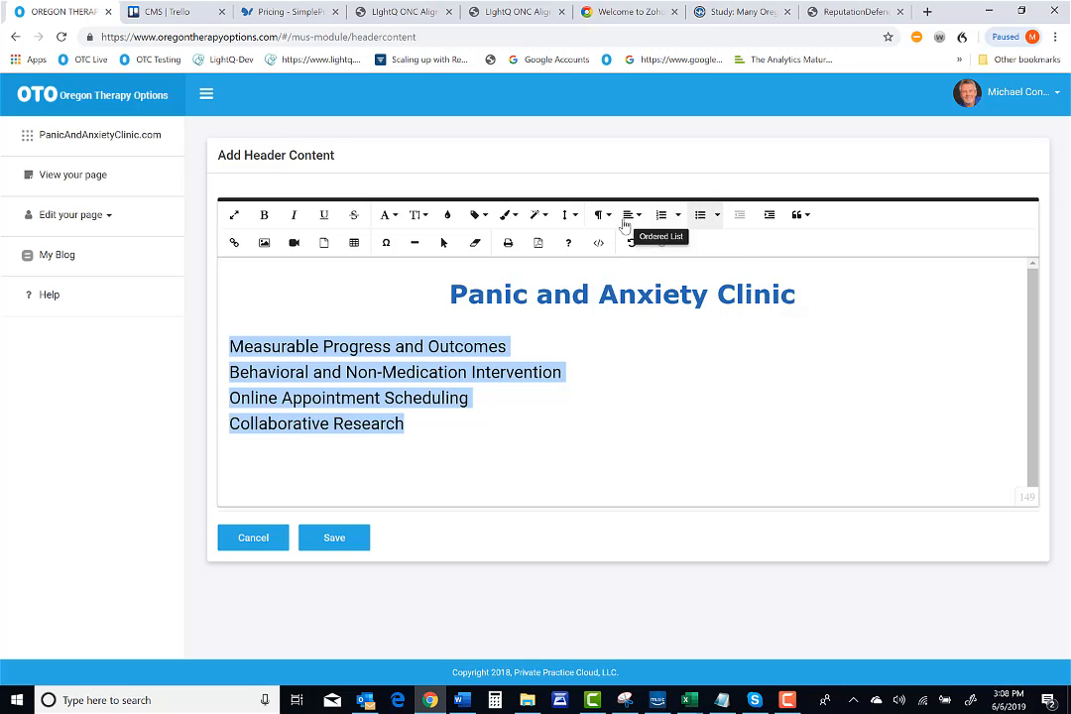
{"action": "left_click", "coordinate": [630, 216]}
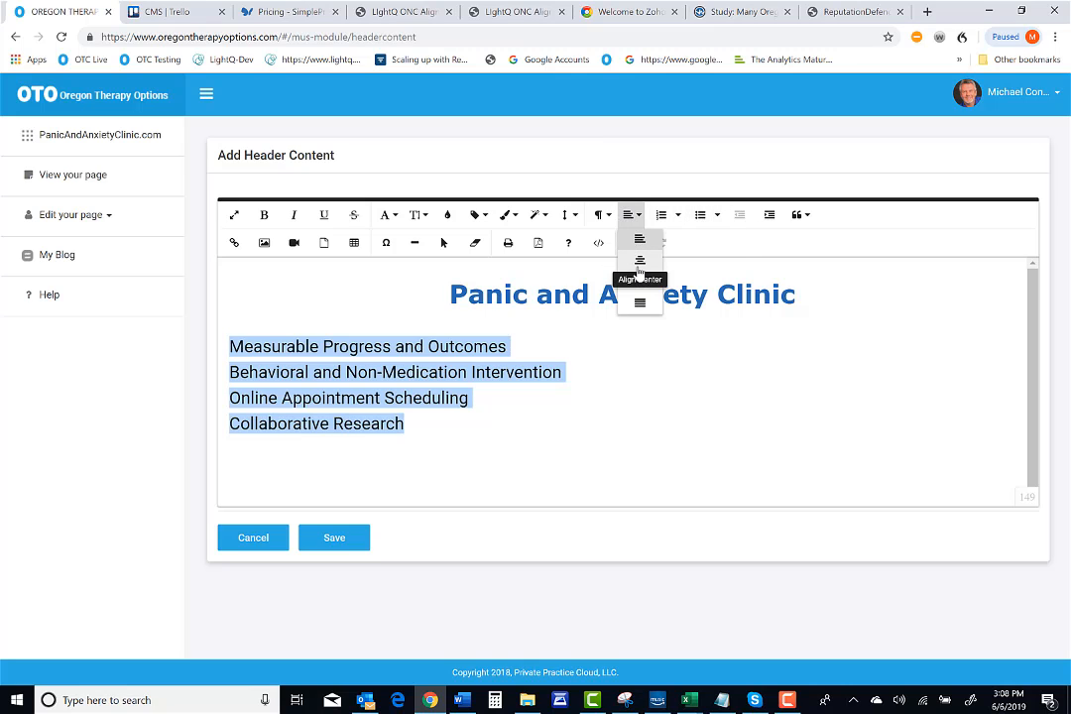
{"action": "left_click", "coordinate": [639, 266]}
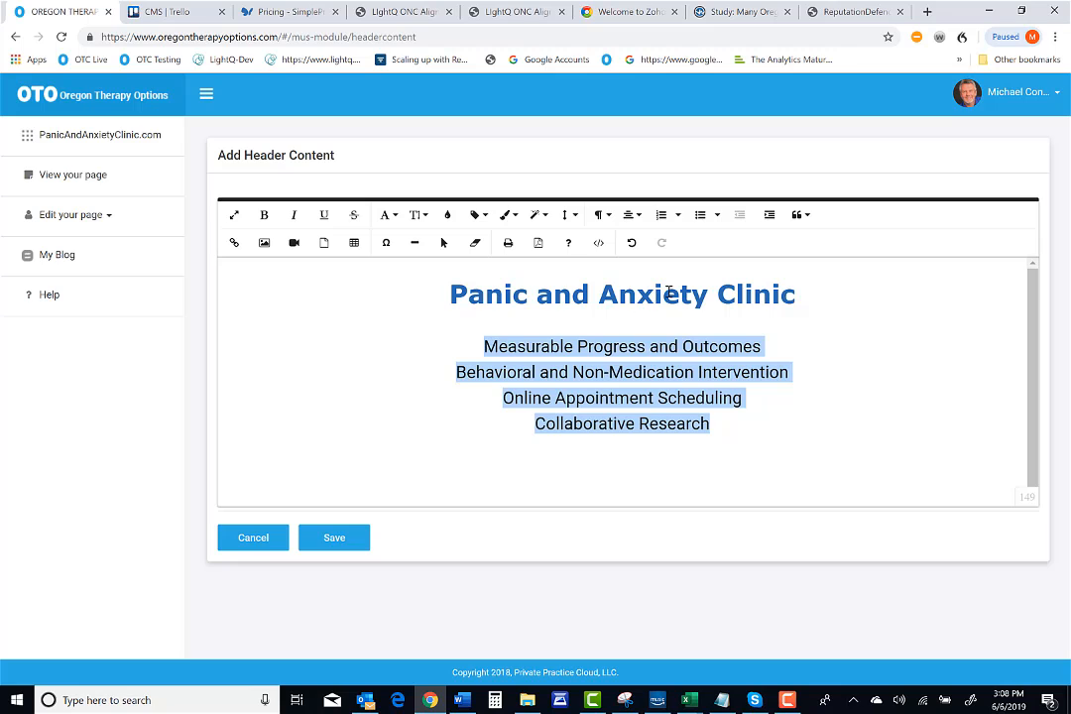